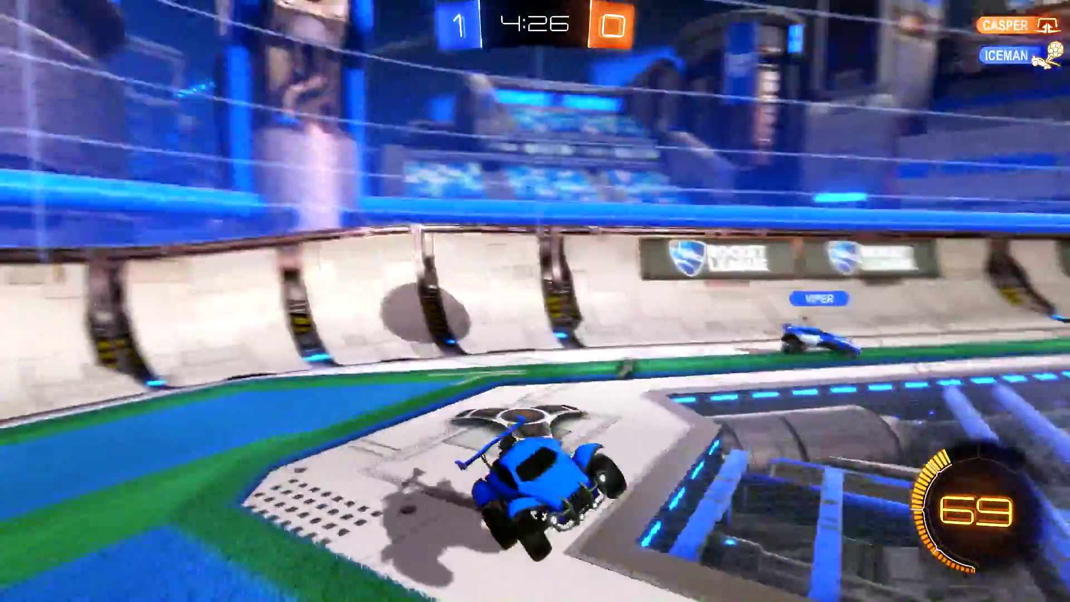
Step: Drive the car up the side wall and shoot the ball at the orange goal in Rocket League
key("w")
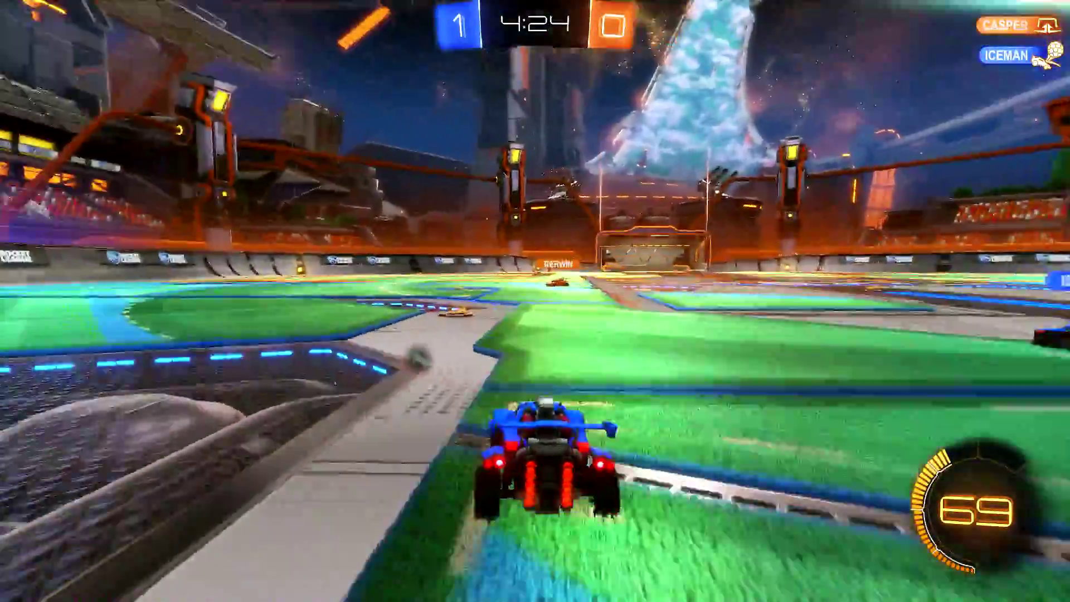
key("Tab")
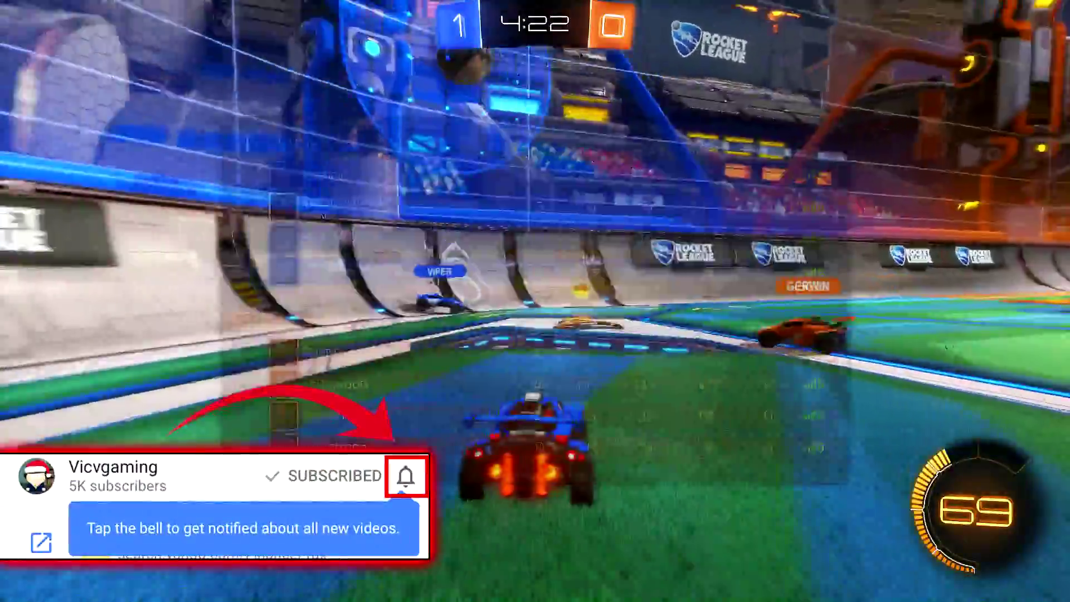
key("w")
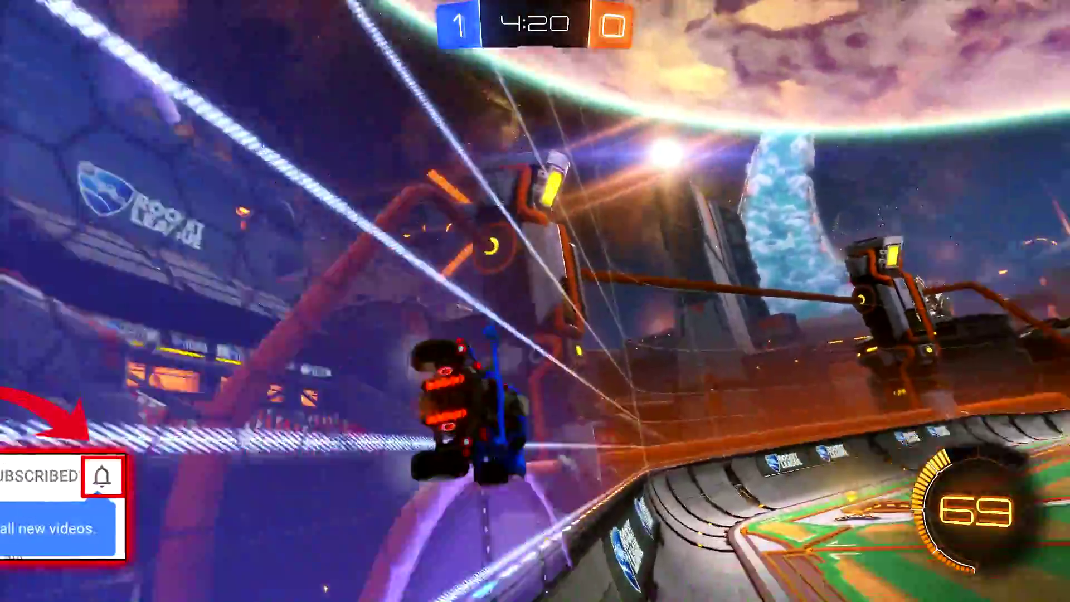
key("w")
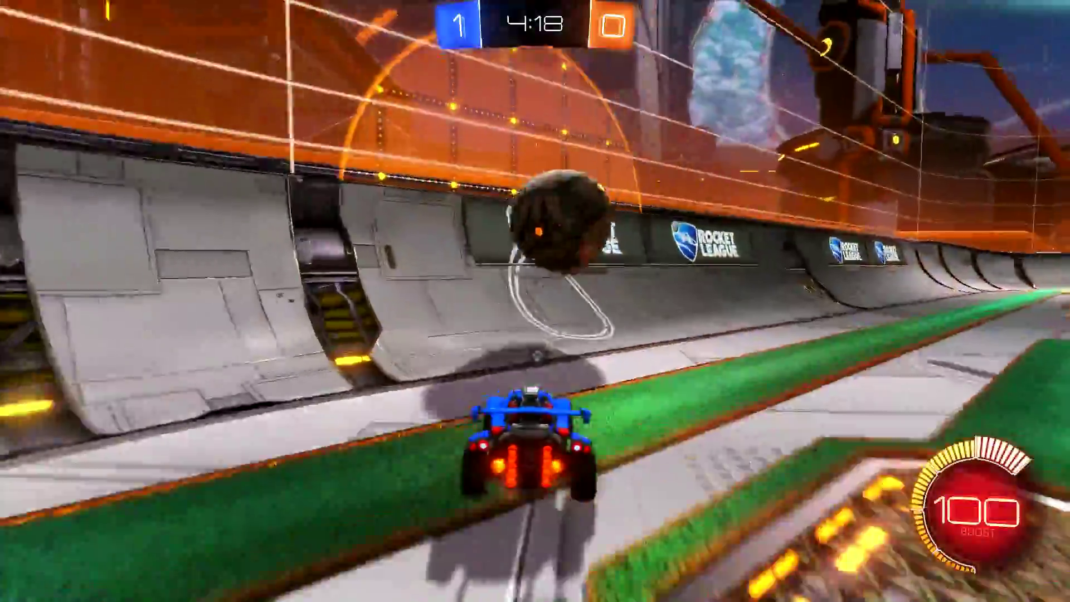
key("w")
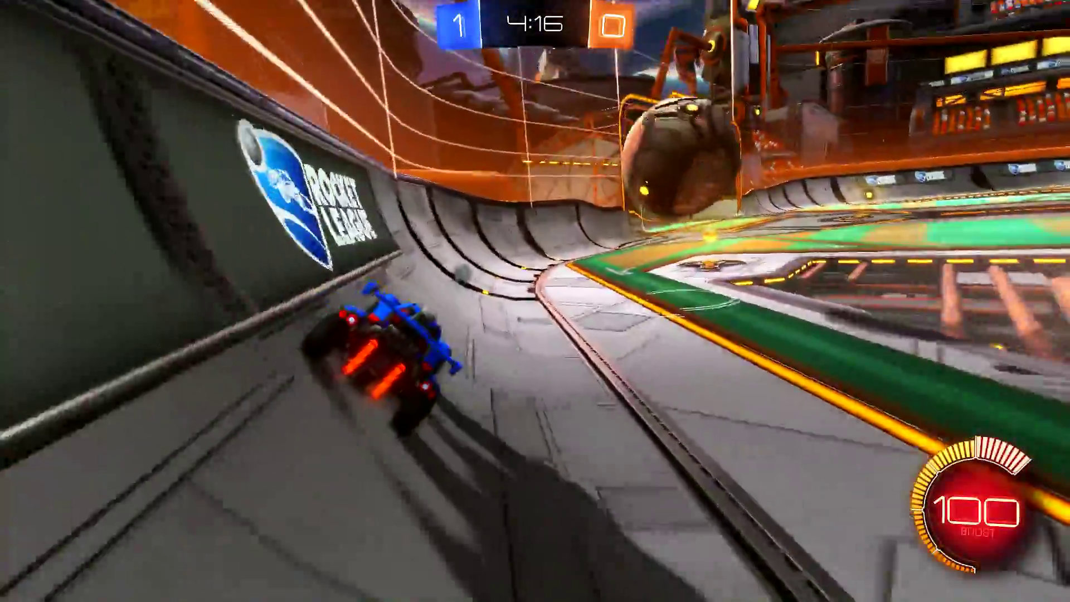
key("w")
key("w")
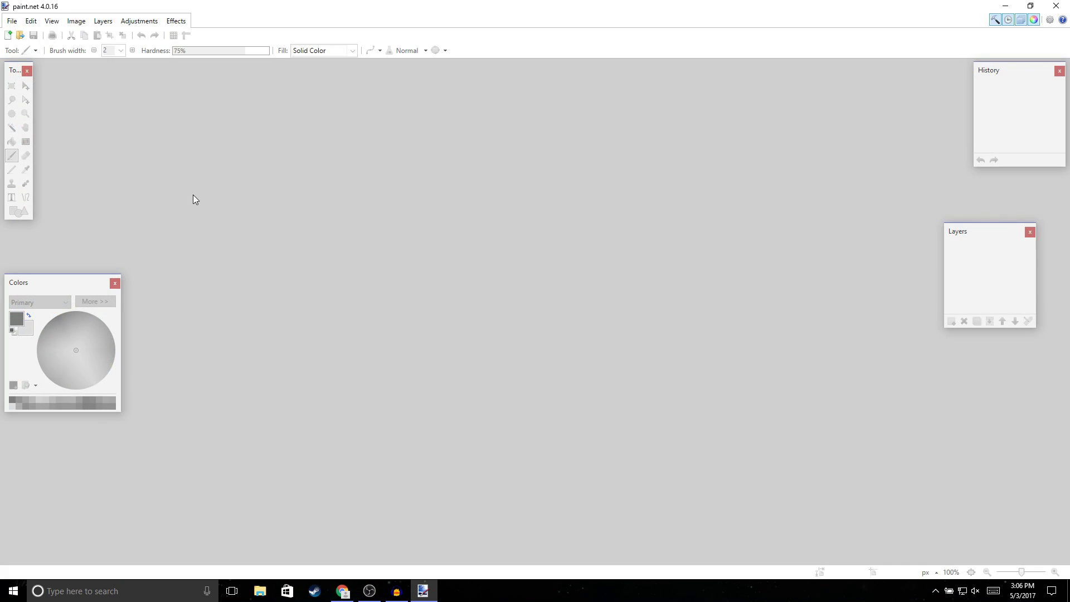
Step: Create a new 800×800 image and add a transparent Layer 2 above the Background
left_click(12, 20)
left_click(31, 35)
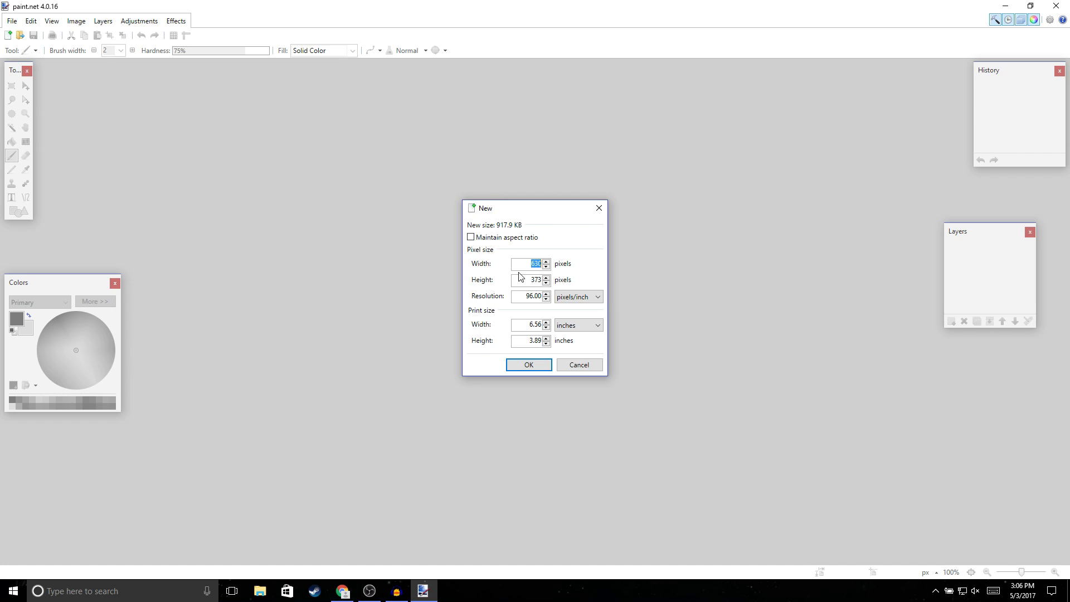
type("800")
key("Tab")
type("800")
left_click(528, 365)
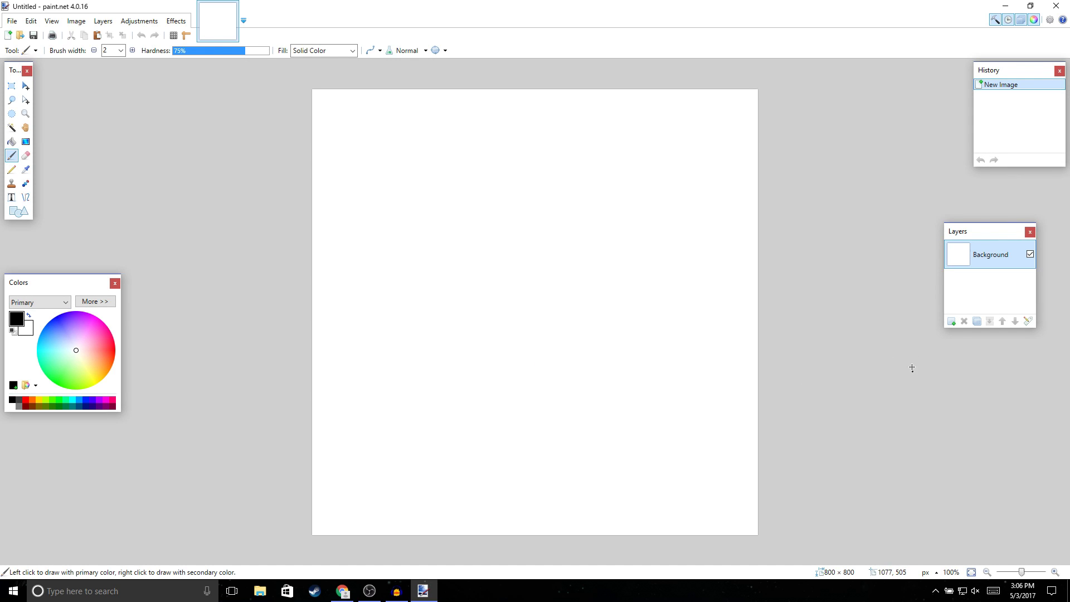
left_click(951, 321)
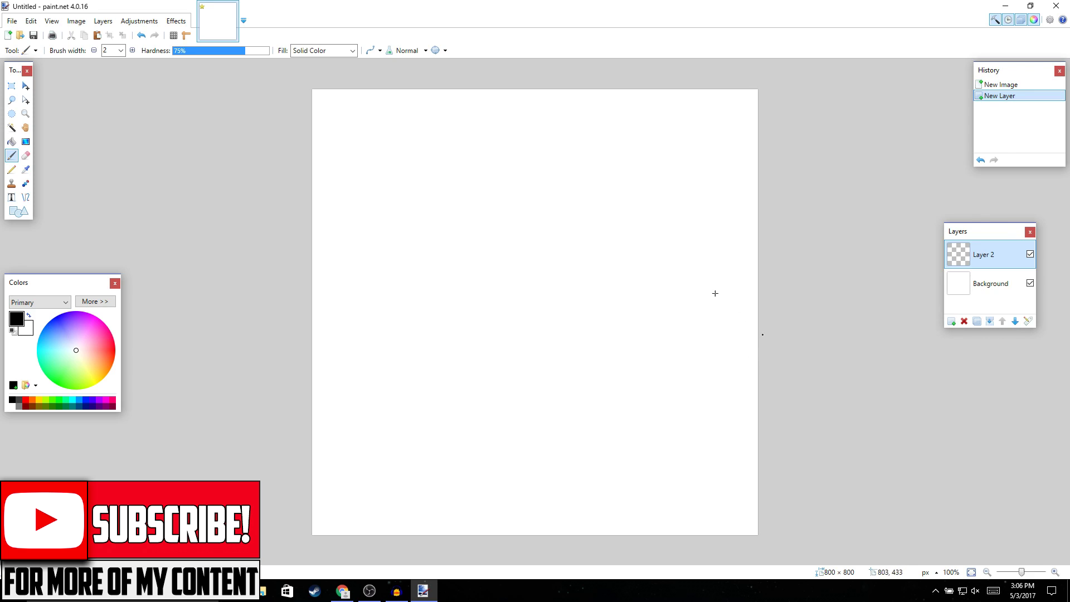
Step: Choose the Text tool and set the font size to 400
left_click(11, 197)
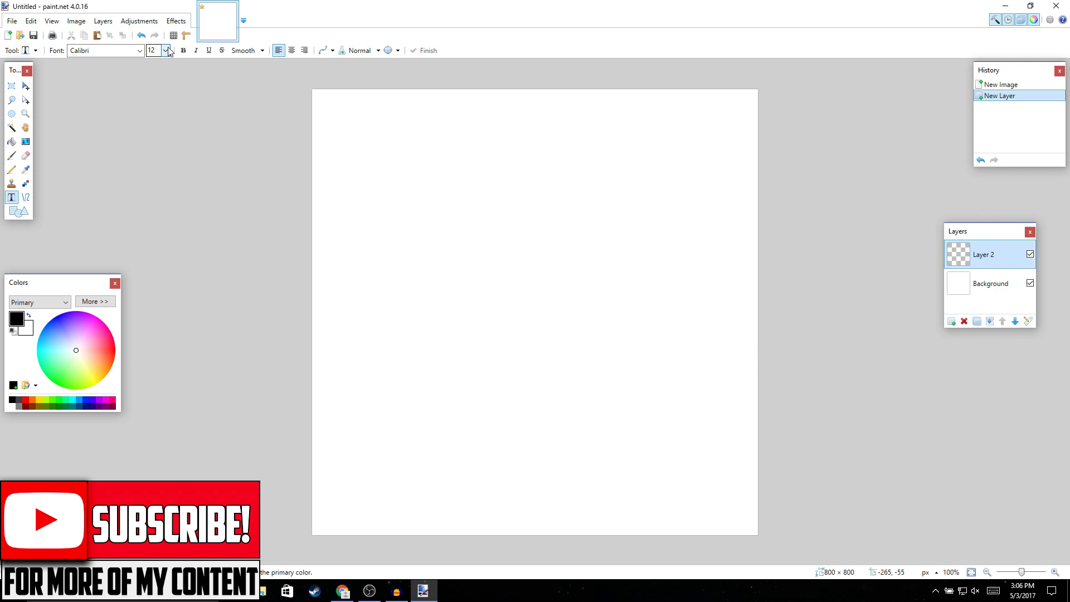
left_click(166, 51)
left_click(166, 51)
left_click(153, 51)
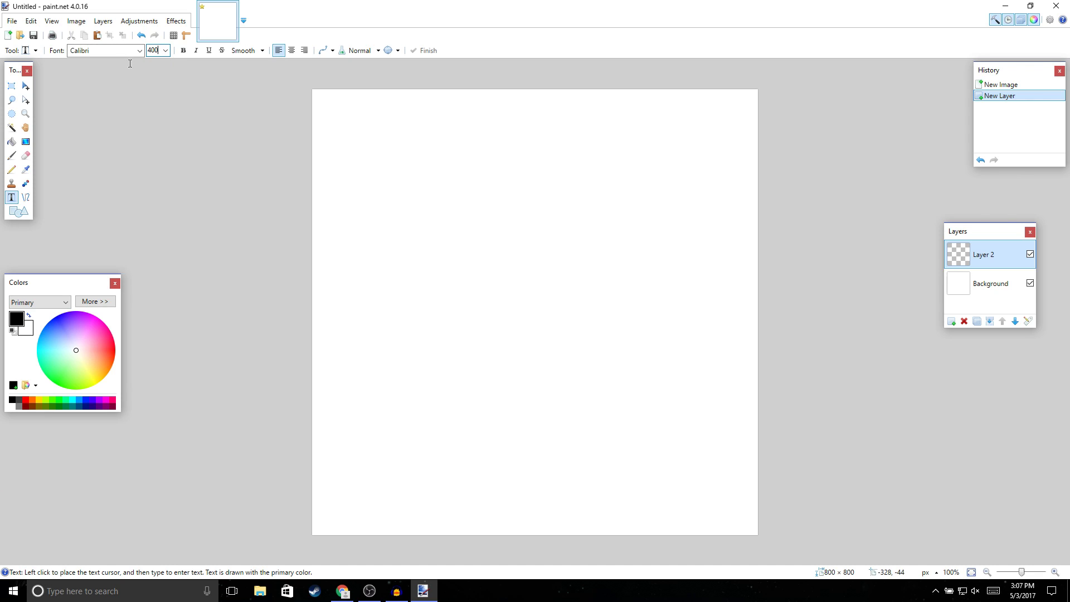
Step: Select the Raider Crusader font and type the letter A near the canvas's upper left
left_click(139, 51)
scroll(136, 192, "down", 10)
scroll(134, 189, "down", 5)
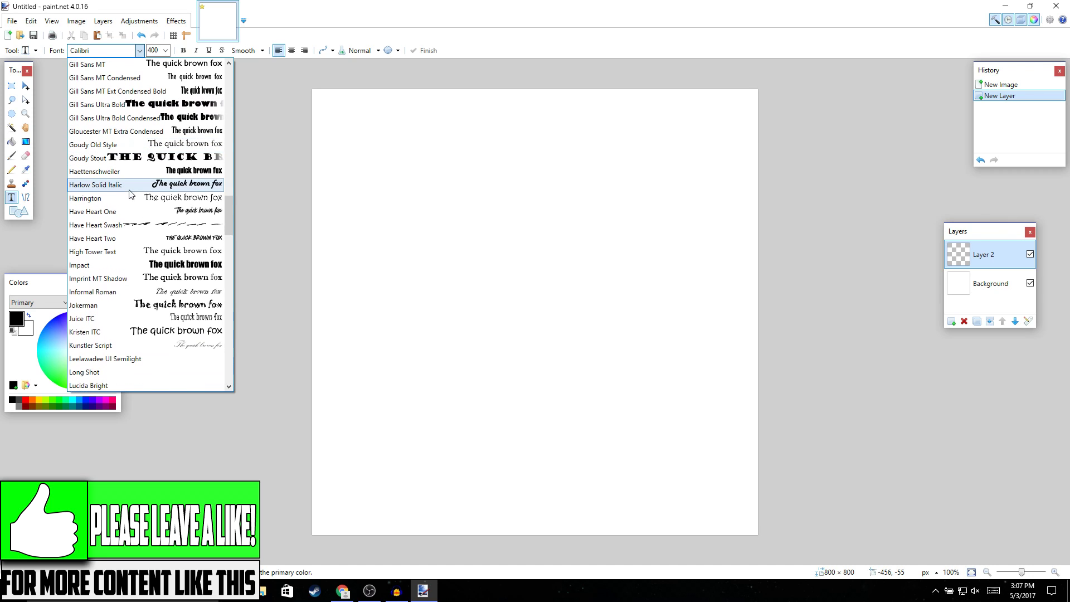
scroll(130, 201, "down", 12)
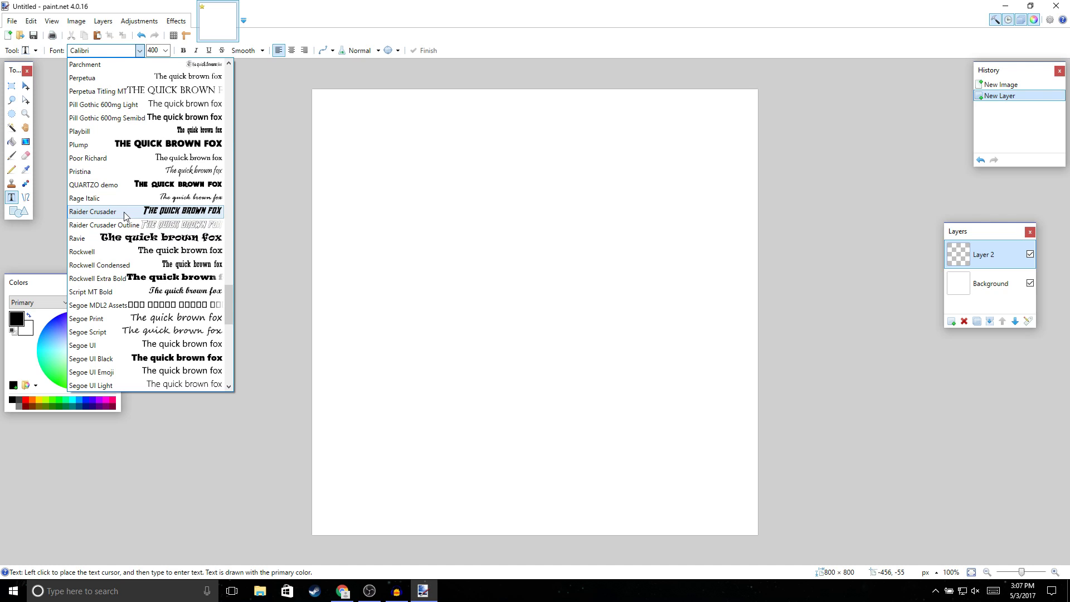
left_click(125, 214)
left_click(388, 167)
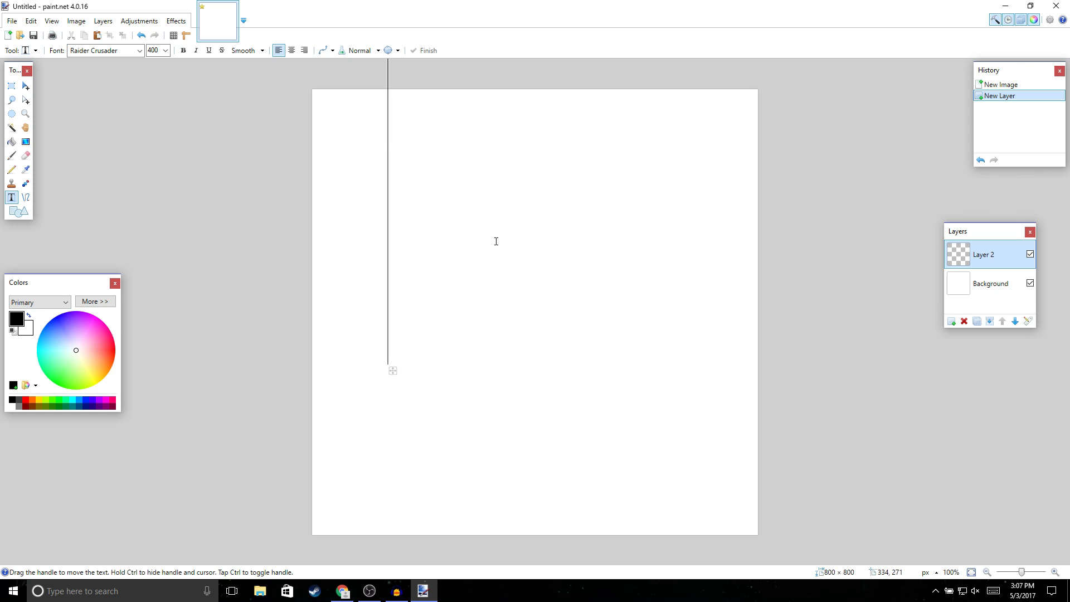
type("A")
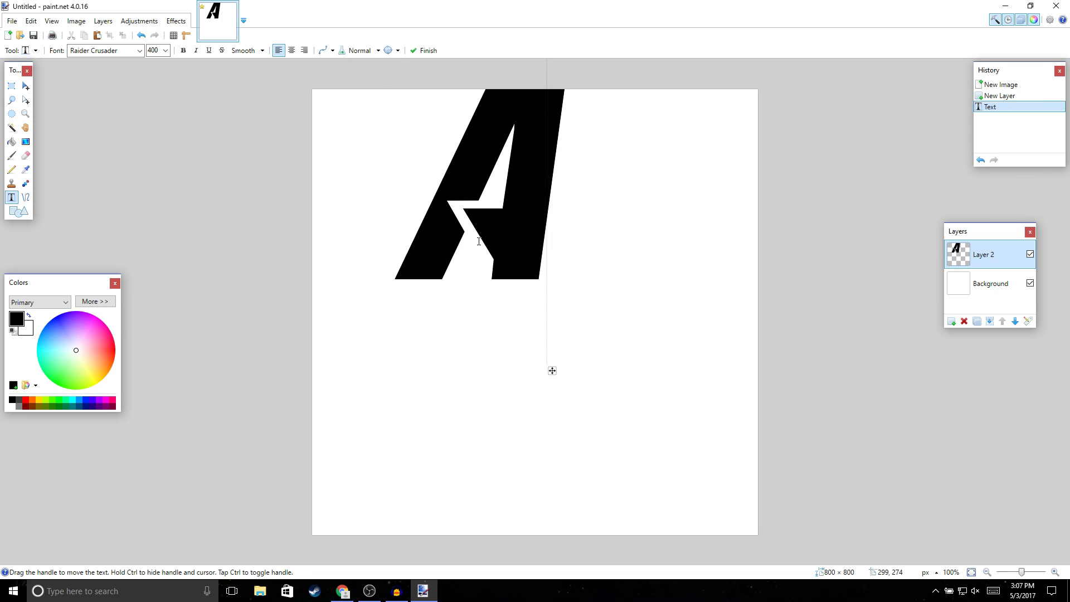
Step: Move the letter A toward the canvas centre, deselect it, and add Layer 3
left_click(29, 91)
left_click_drag(480, 150, 520, 247)
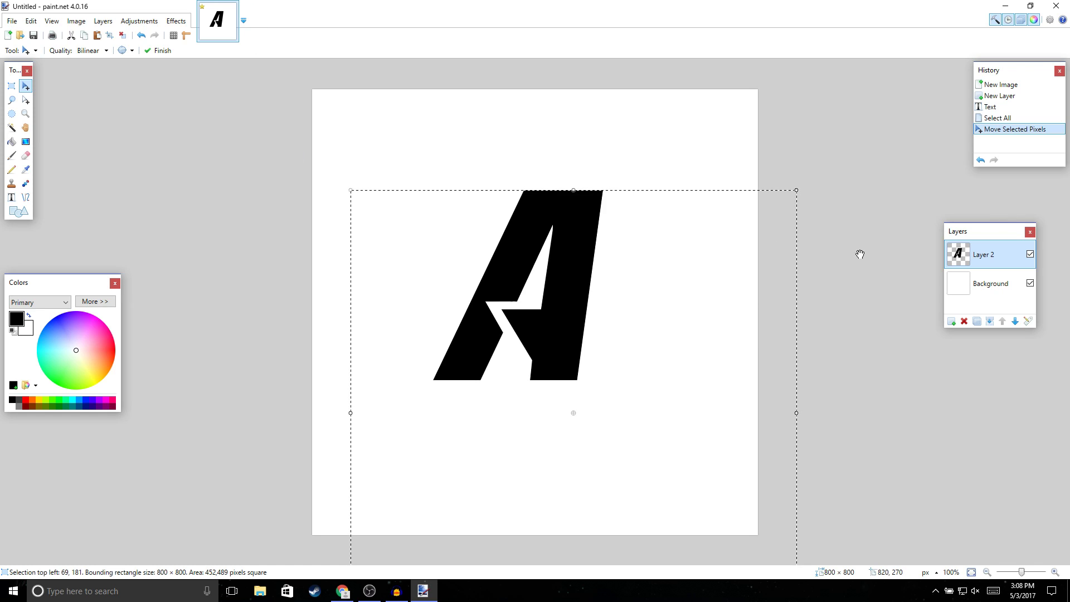
key("ctrl+d")
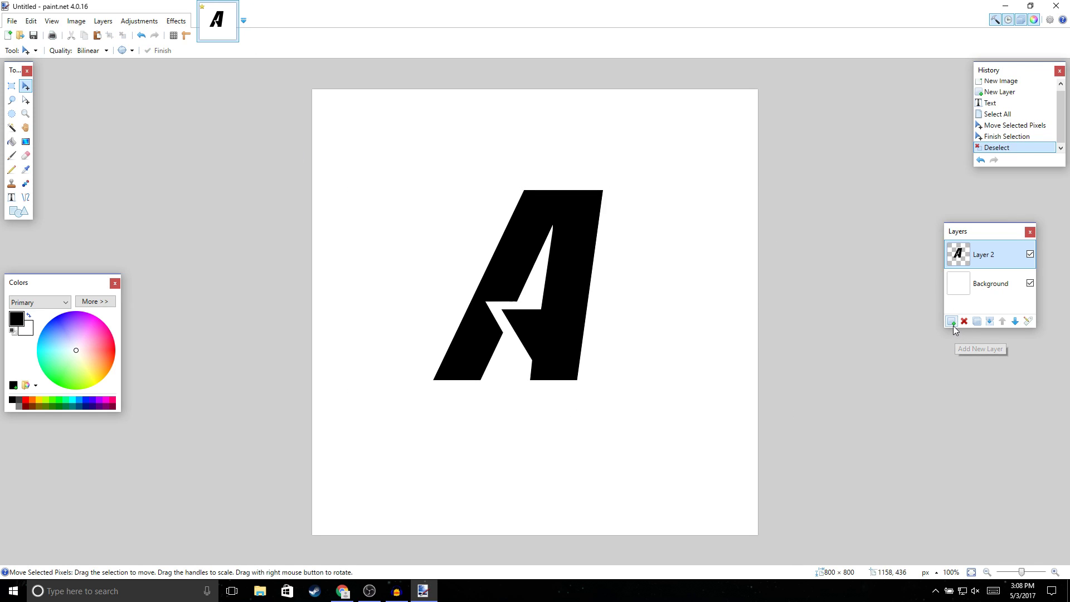
left_click(952, 323)
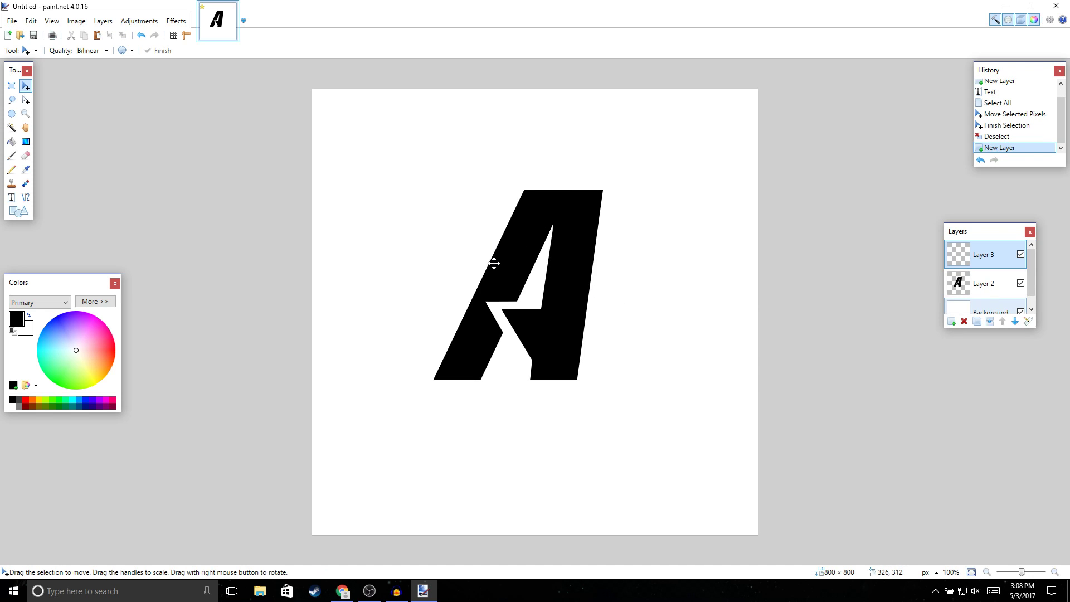
left_click(12, 22)
Step: Open Blue-Abstract-Triangle-Polygonal-Background.jpg from the Desktop folder
left_click(32, 47)
left_click(56, 158)
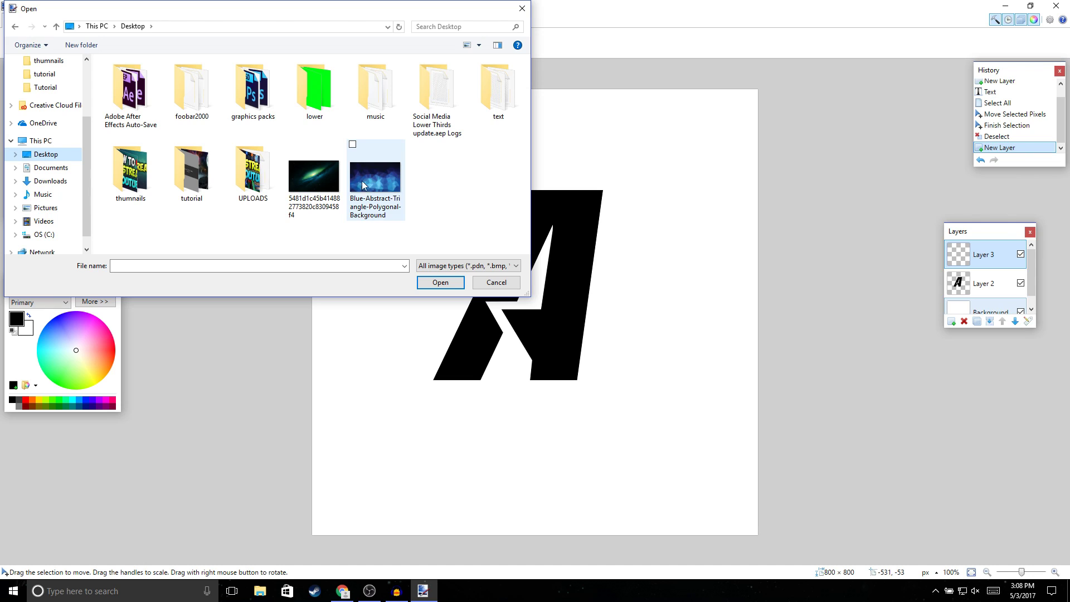
double_click(380, 180)
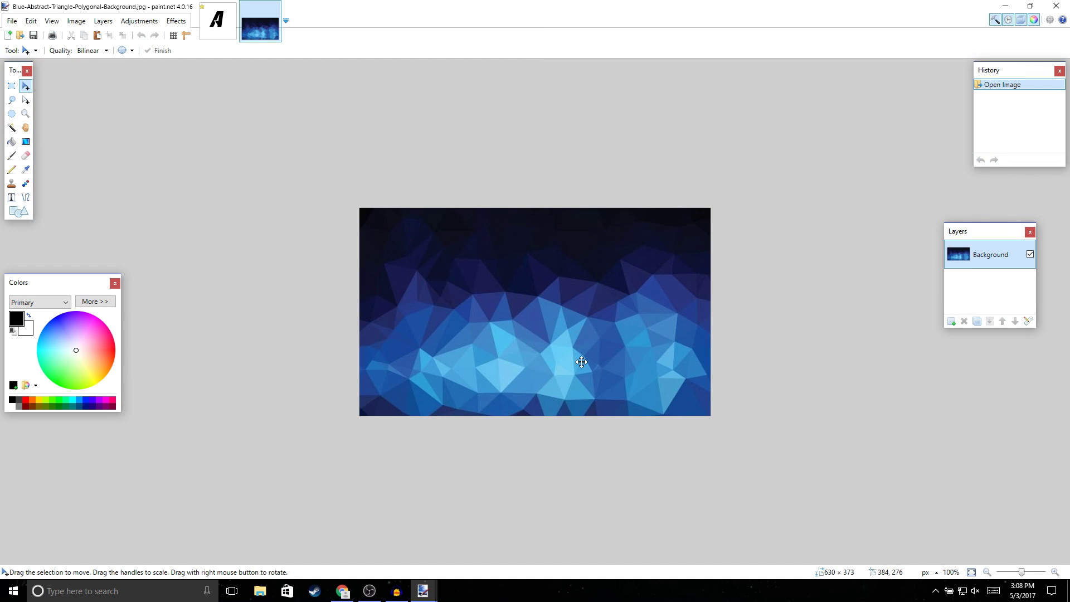
Step: Glance at the Google Images results in Chrome, then return to paint.net
left_click(352, 590)
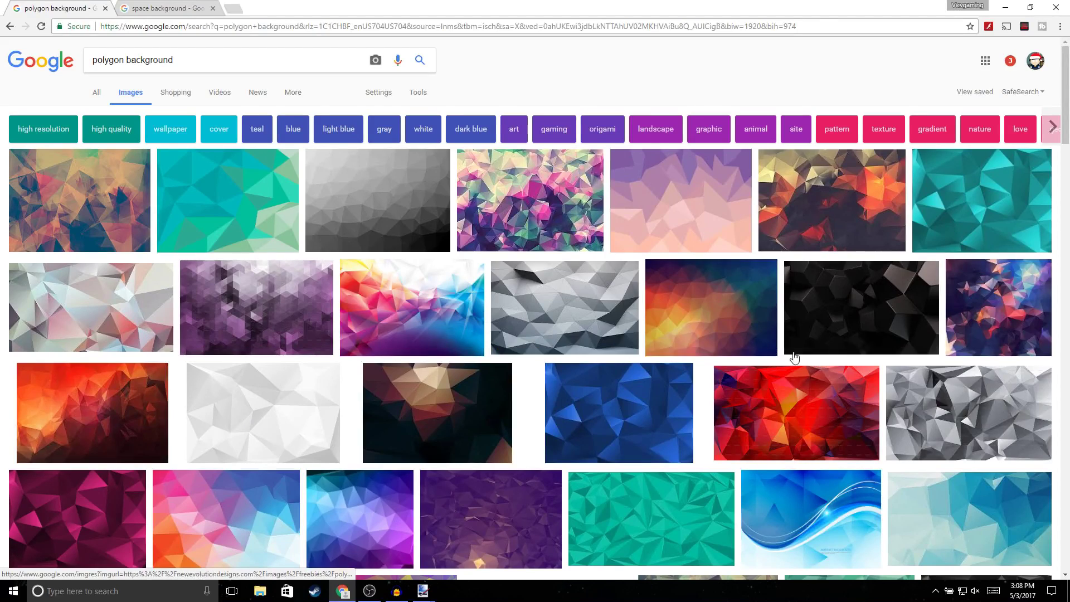
scroll(524, 424, "down", 6)
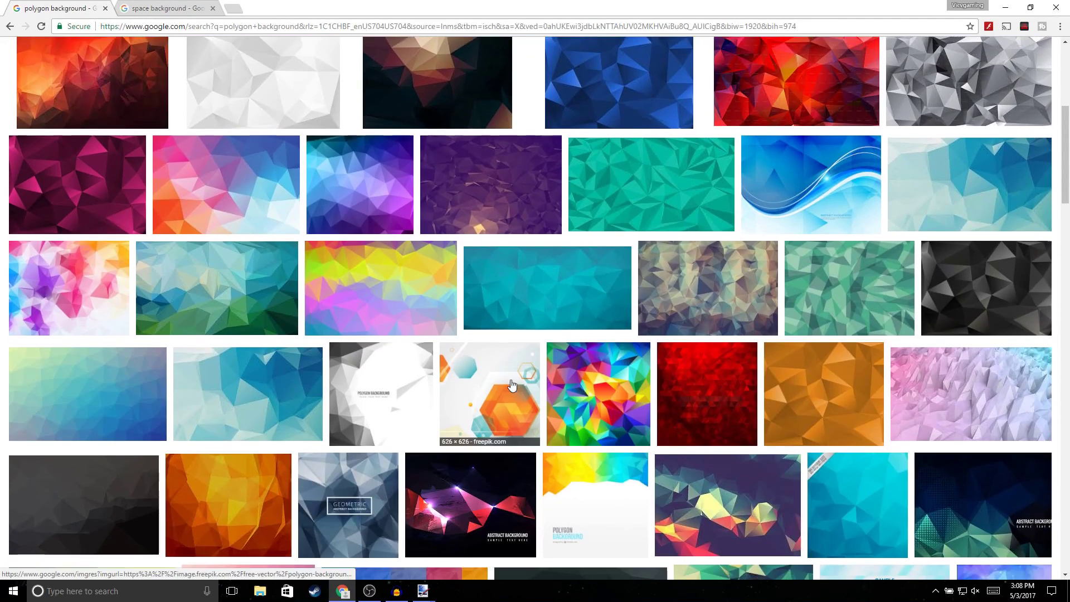
scroll(512, 385, "down", 4)
left_click(351, 592)
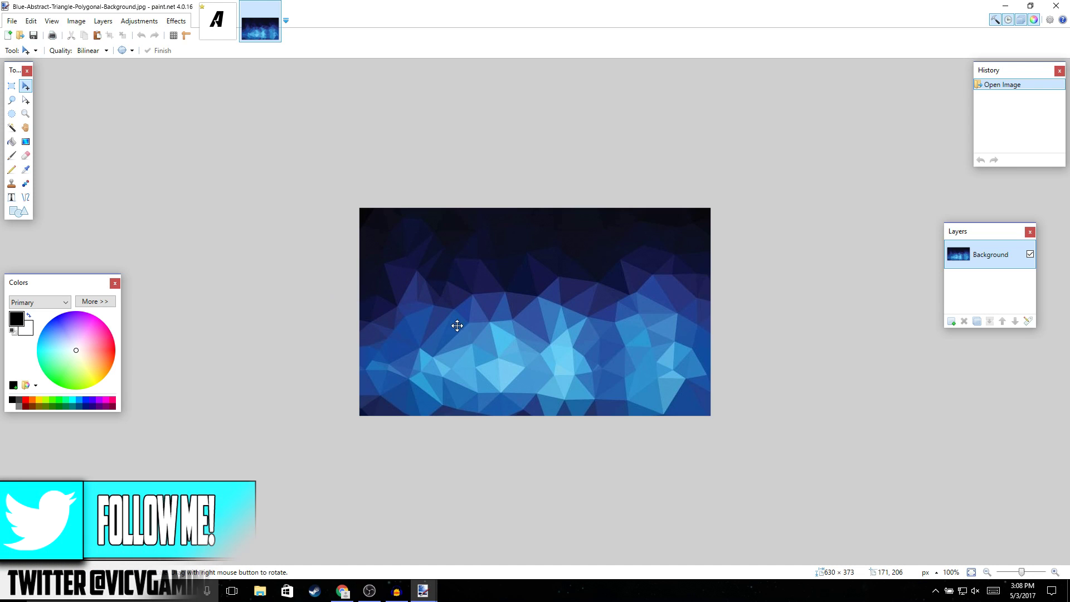
Step: Paste the blue polygon image into the A document and stretch it to about 630×563
key("ctrl+c")
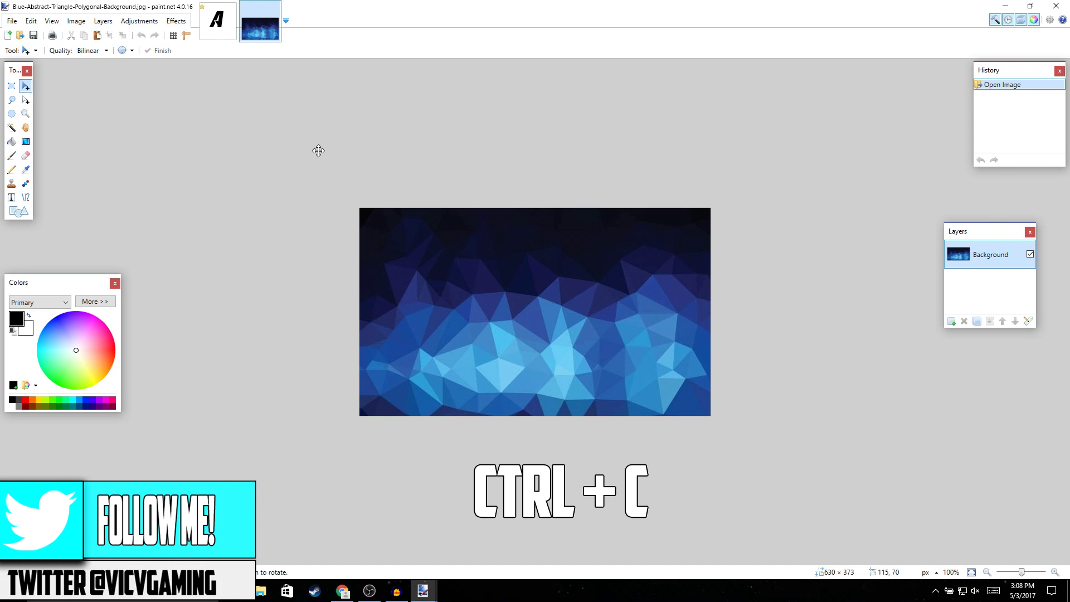
key("ctrl+Tab")
key("ctrl+v")
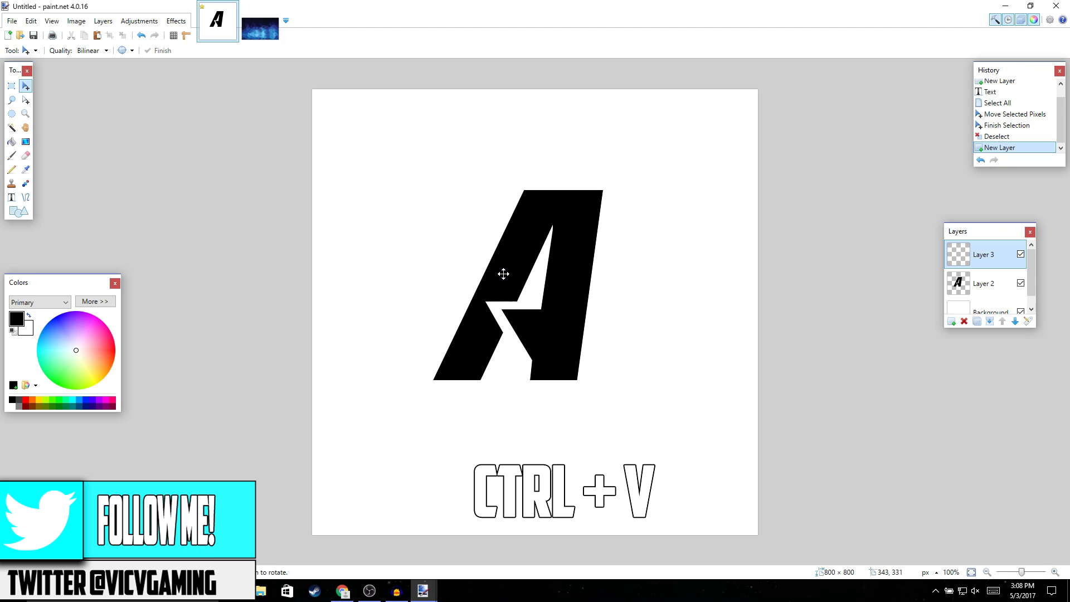
left_click_drag(505, 274, 569, 357)
left_click_drag(540, 239, 563, 232)
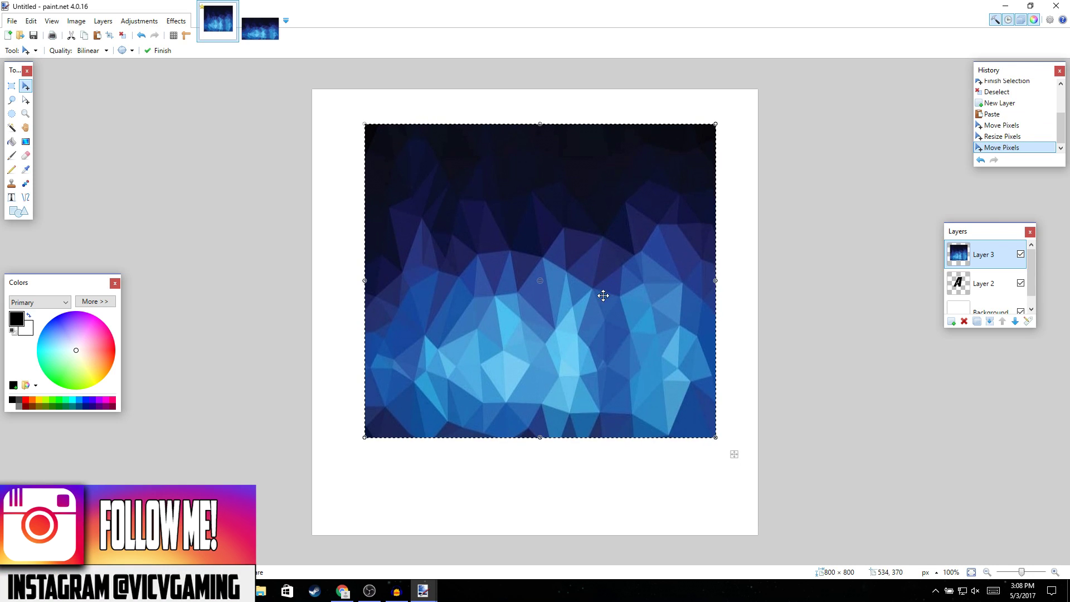
left_click_drag(614, 310, 614, 320)
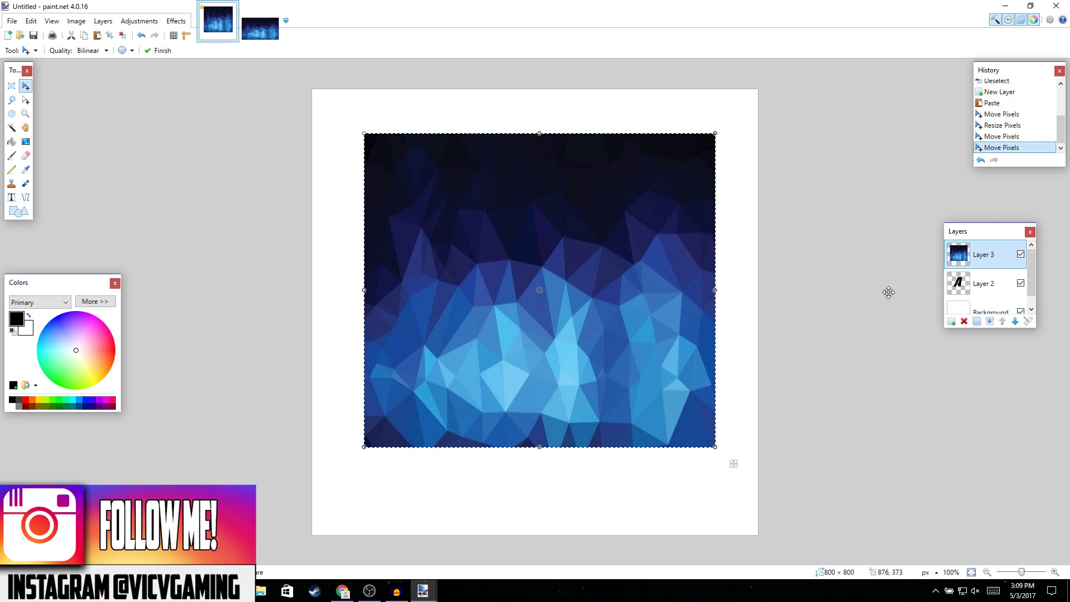
left_click(985, 291)
key("s")
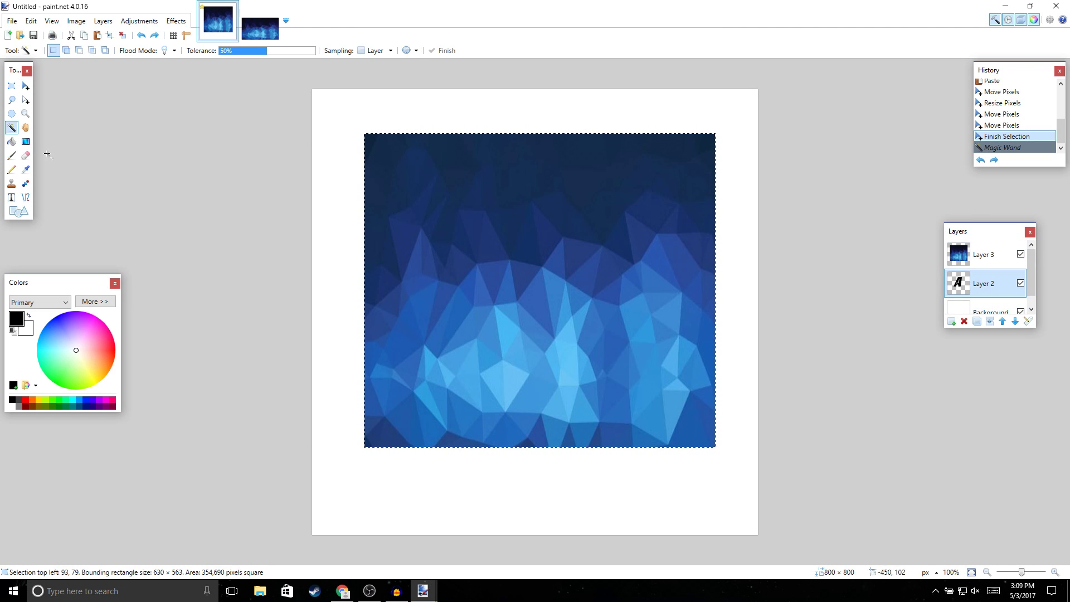
Step: Magic-wand the area outside the A on Layer 2 and set the Eraser width to 2000
left_click(323, 108)
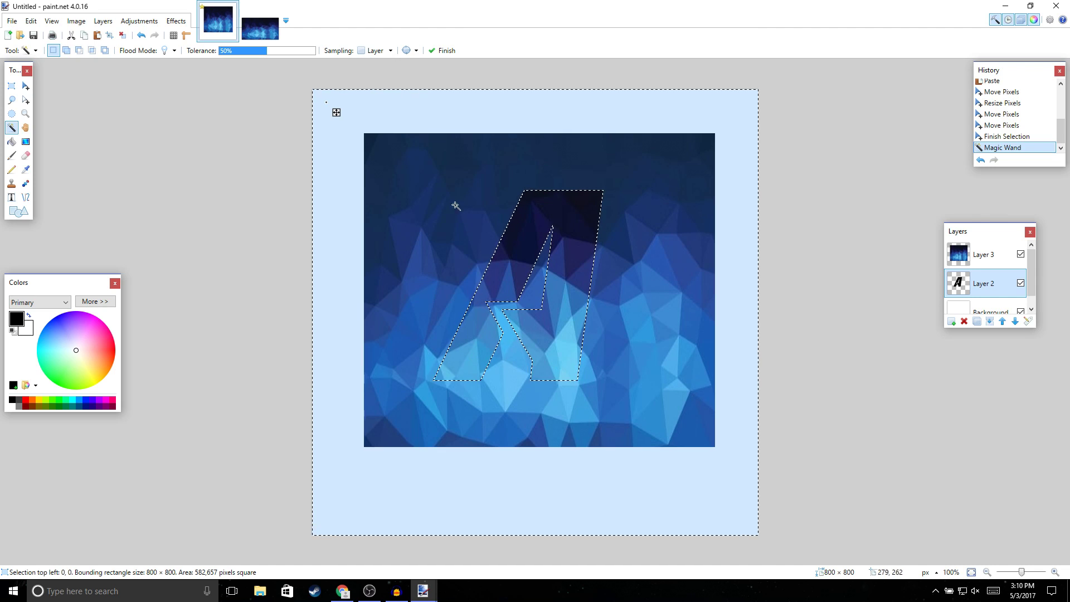
left_click(24, 159)
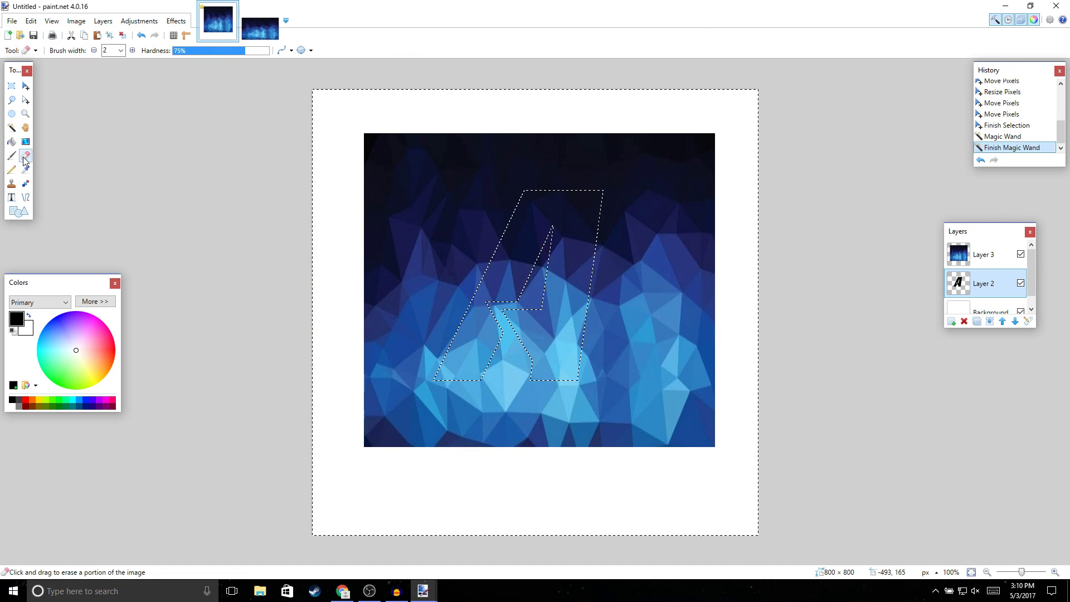
left_click(121, 50)
scroll(112, 251, "down", 5)
scroll(101, 252, "down", 3)
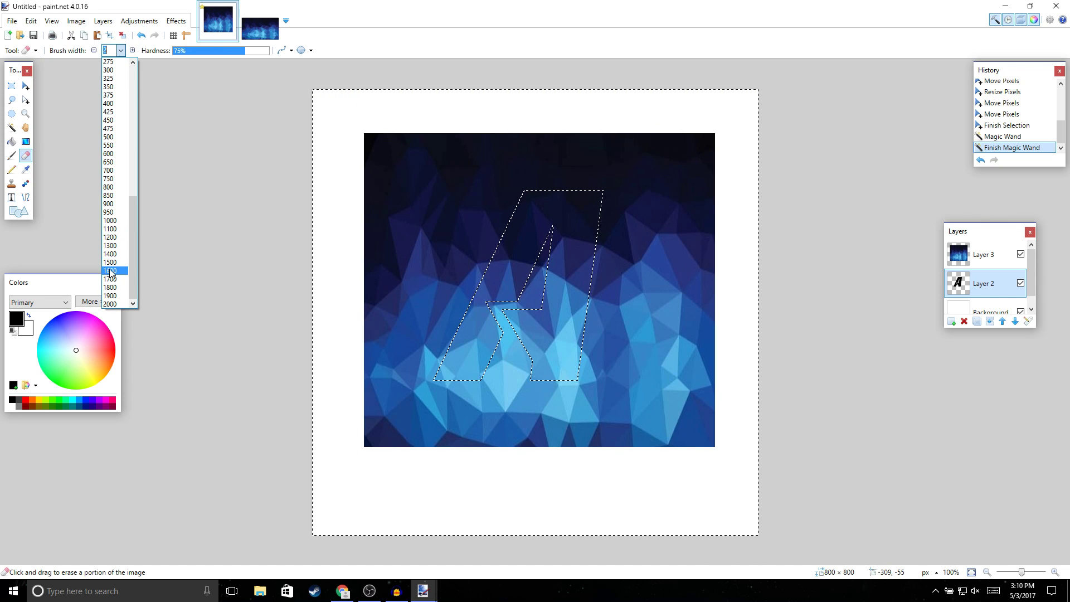
left_click(110, 304)
left_click(535, 318)
key("ctrl+z")
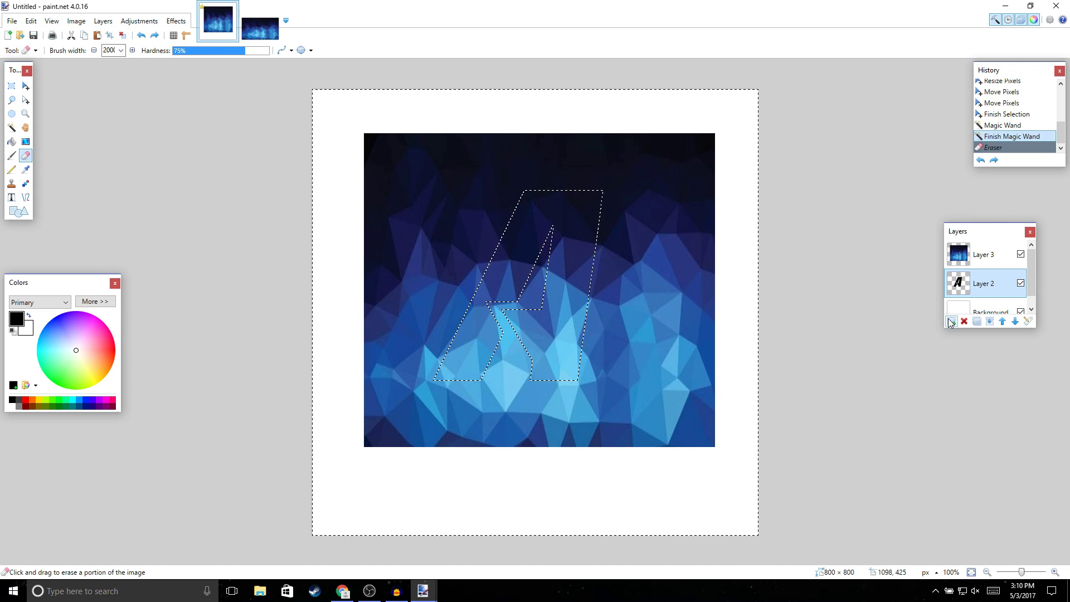
Step: Erase the polygon image on Layer 3 everywhere outside the letter A, then deselect
left_click(979, 262)
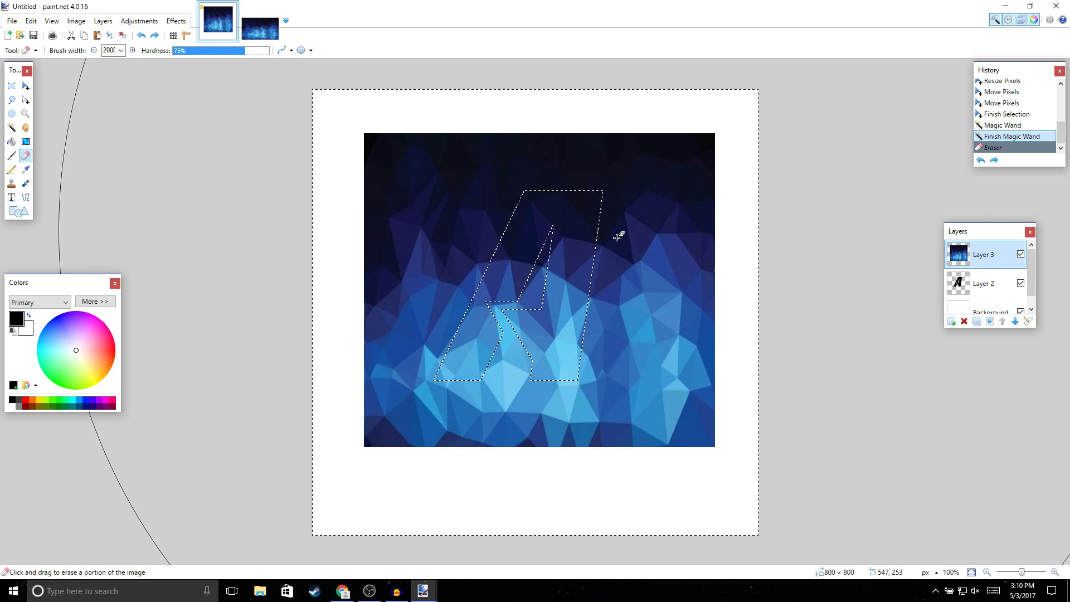
left_click(586, 240)
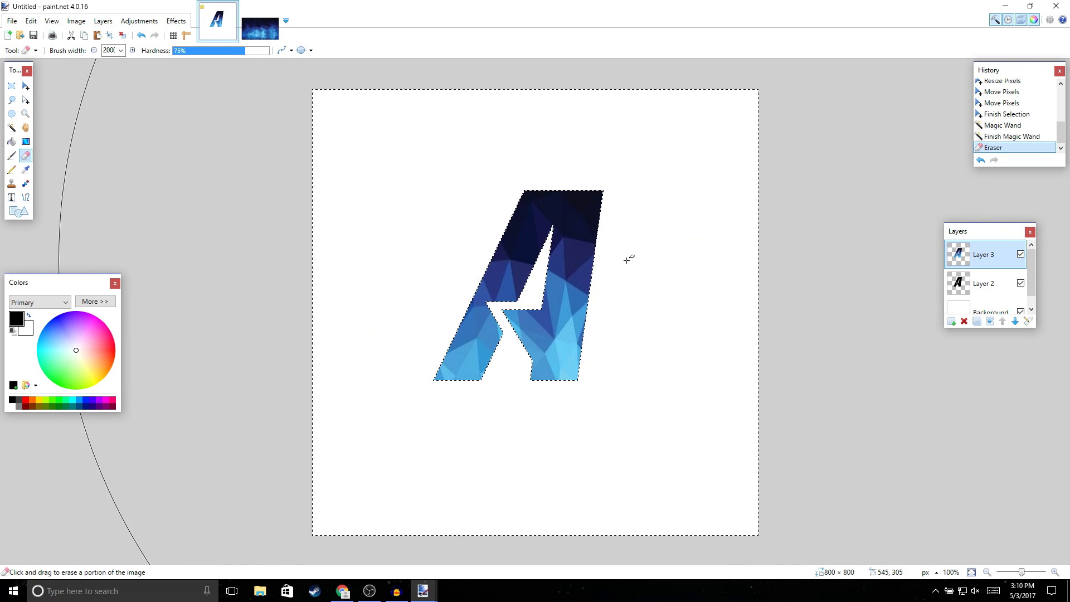
key("ctrl+d")
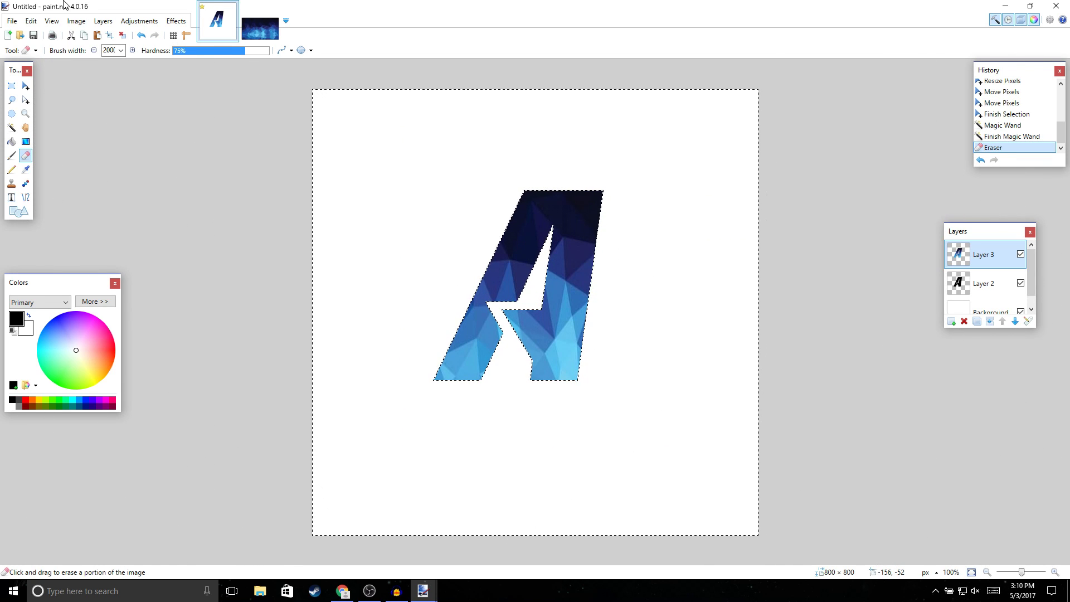
key("o")
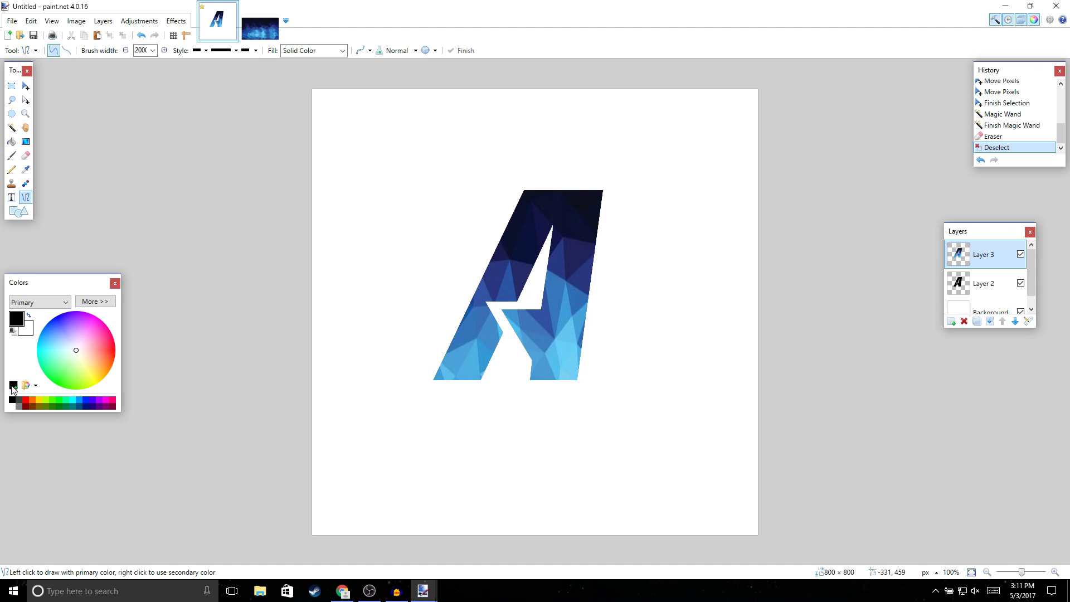
Step: Set the primary colour to white and the line width to 3
left_click(13, 407)
left_click_drag(1022, 573, 1025, 572)
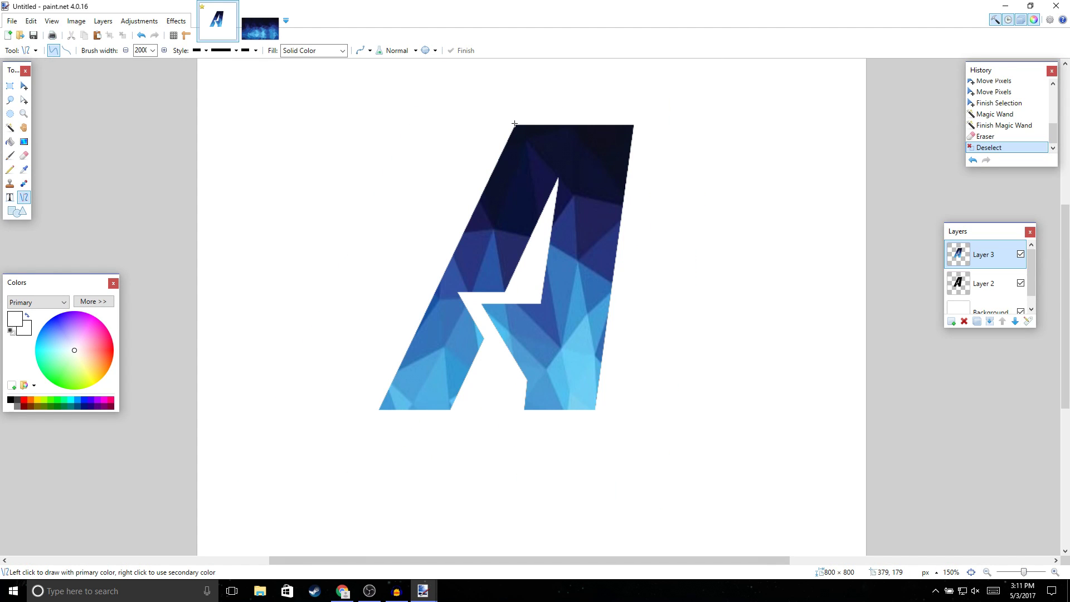
left_click(152, 50)
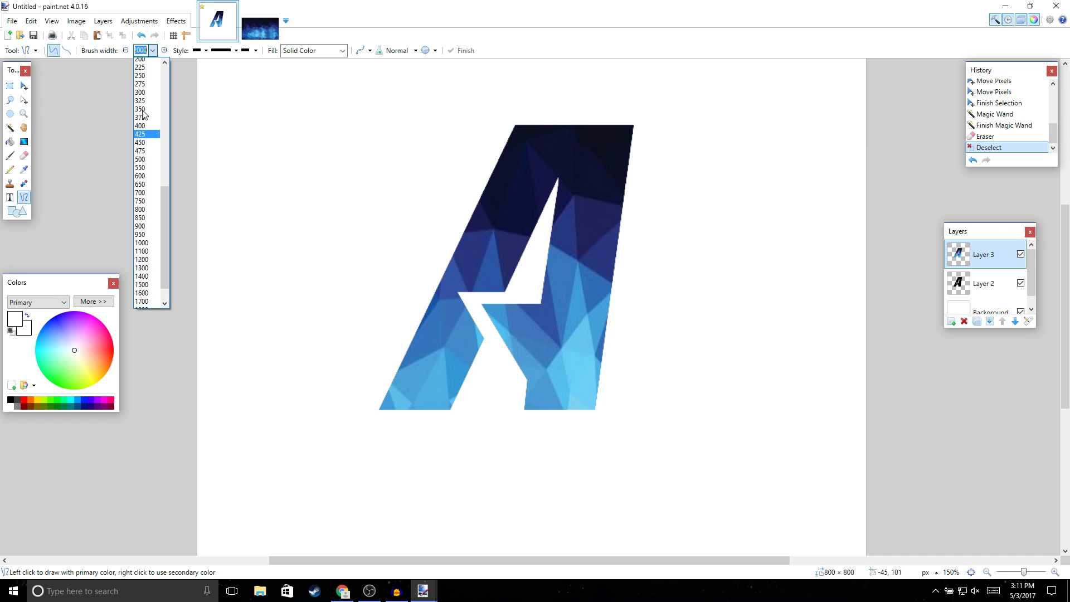
type("3")
key("Return")
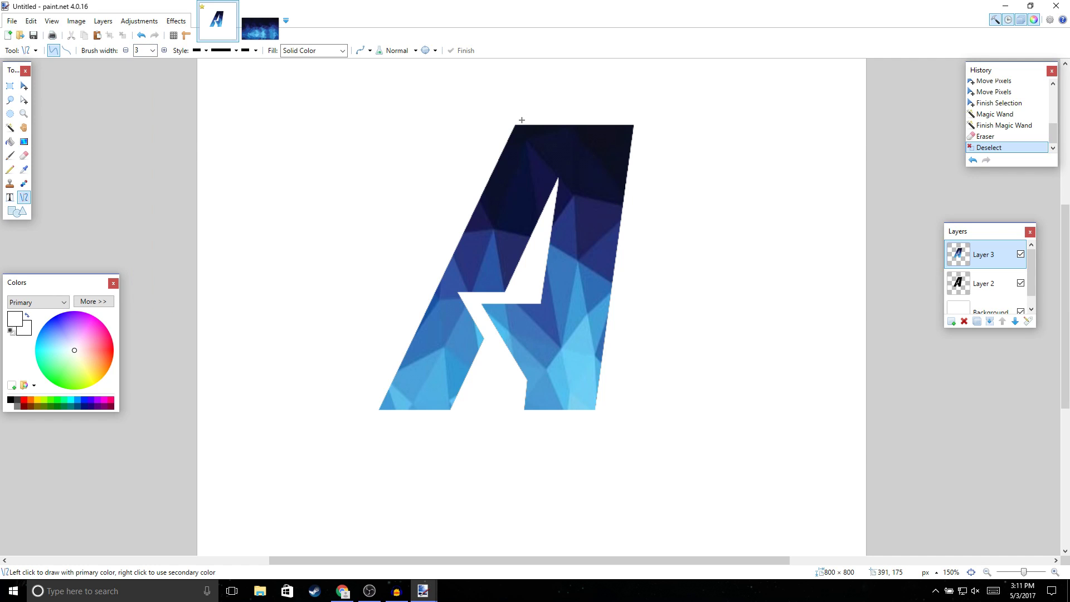
left_click(512, 126)
key("ctrl+z")
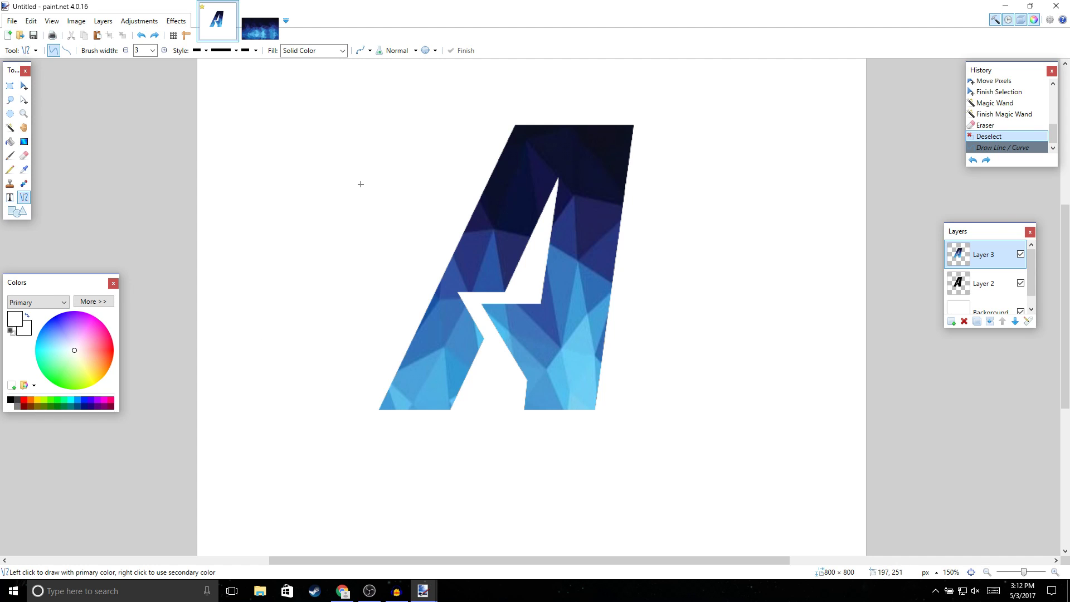
Step: Make the Background layer active and choose the Paint Bucket
scroll(986, 289, "down", 1)
left_click(992, 301)
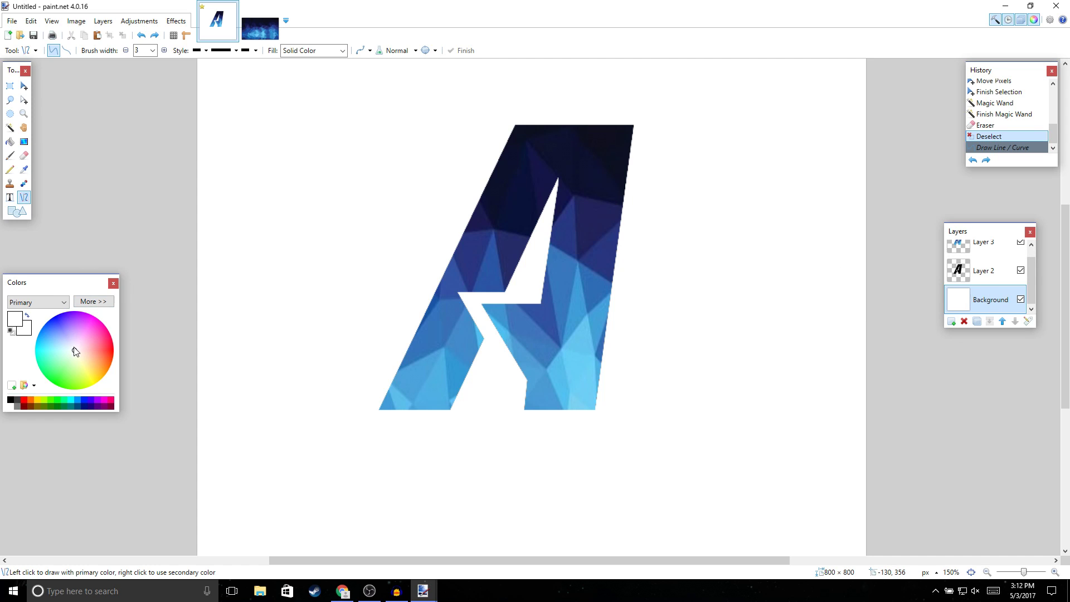
left_click(10, 142)
Step: Fill the Background with bright blue and merge Layer 3 down into Layer 2
left_click(252, 147)
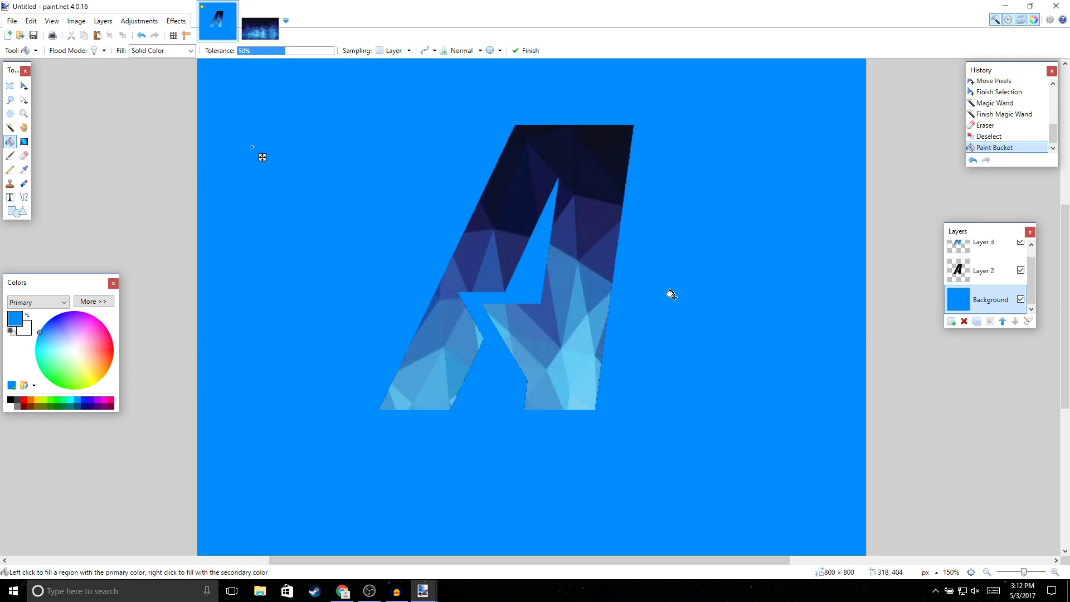
left_click(984, 246)
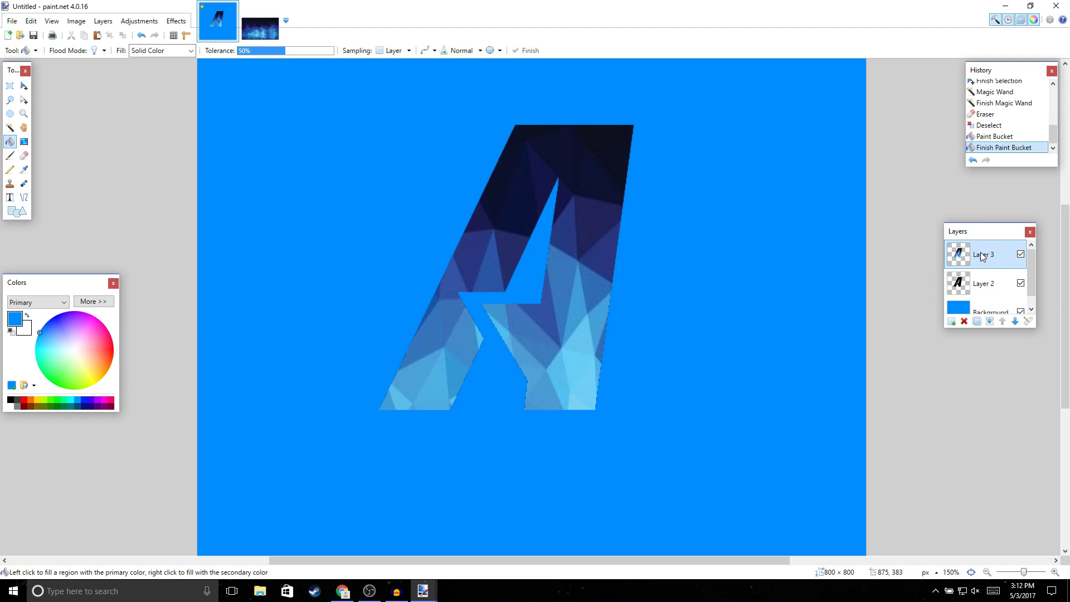
left_click(989, 321)
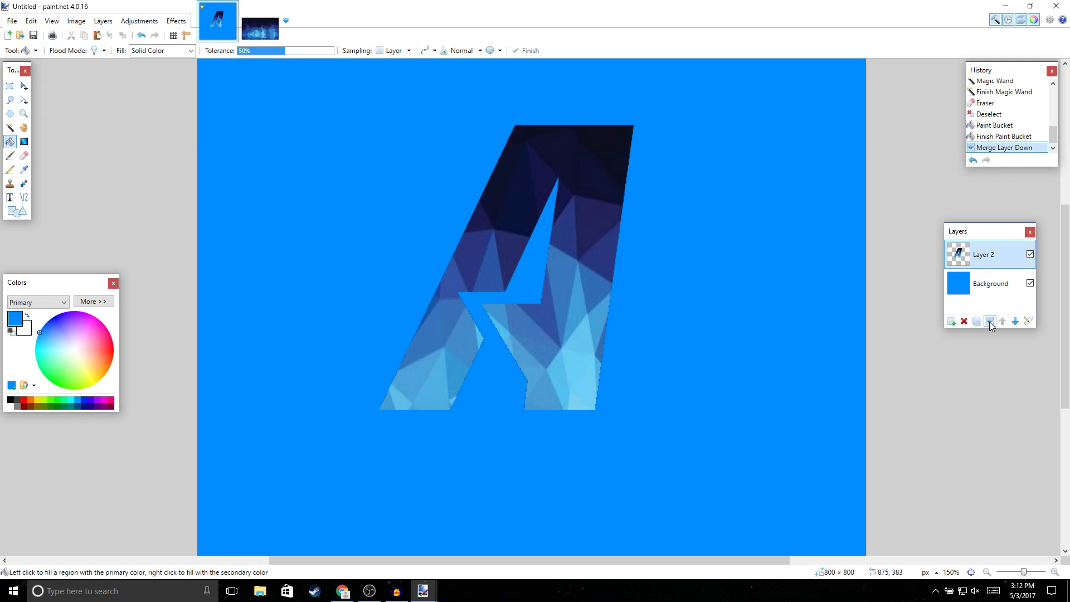
left_click(23, 201)
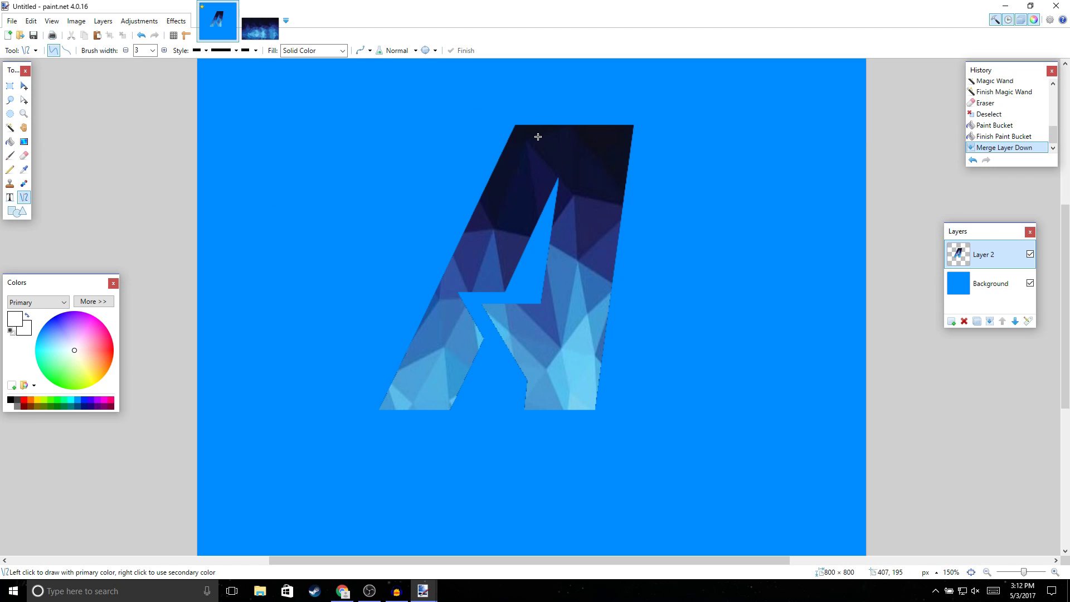
Step: Zoom in and draw a white 3-pixel line along the A's top edge
key("ctrl+plus")
key("ctrl+plus")
mouse_move(500, 143)
left_mouse_down()
mouse_move(739, 143)
mouse_move(662, 379)
mouse_move(520, 379)
mouse_move(524, 321)
mouse_move(433, 169)
mouse_move(553, 167)
left_mouse_up()
scroll(688, 310, "down", 5)
key("Return")
Step: Draw white lines along the A's remaining edges, then select the Background layer
scroll(553, 167, "up", 2)
mouse_move(553, 234)
left_mouse_down()
mouse_move(556, 193)
mouse_move(579, 179)
mouse_move(585, 114)
mouse_move(481, 343)
mouse_move(386, 345)
mouse_move(437, 440)
left_mouse_up()
scroll(555, 193, "up", 2)
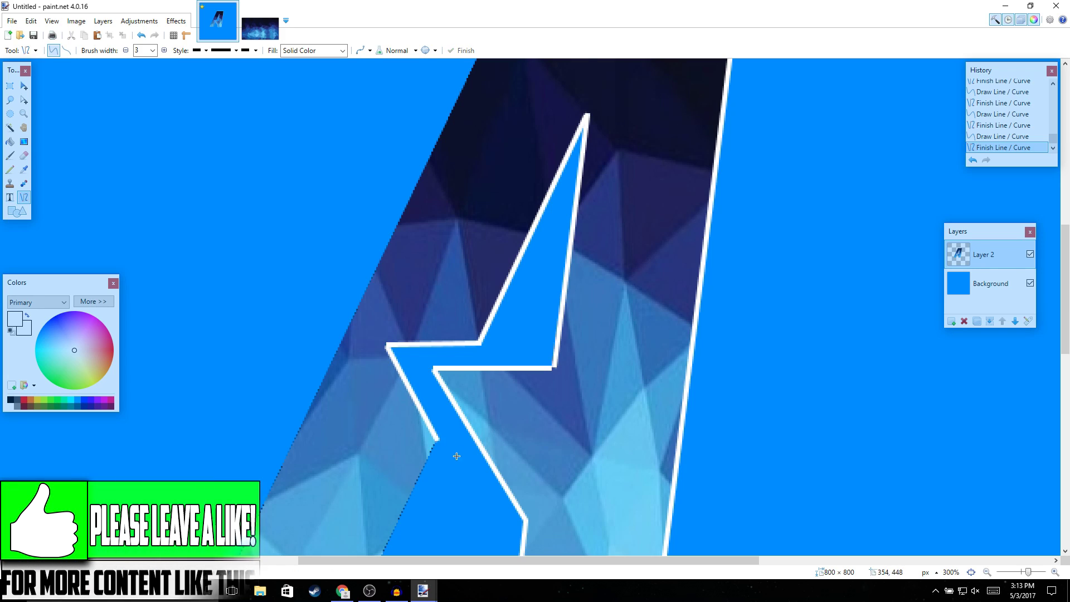
scroll(456, 453, "up", 2)
mouse_move(437, 307)
left_mouse_down()
mouse_move(371, 446)
mouse_move(225, 443)
mouse_move(256, 396)
mouse_move(480, 248)
mouse_move(500, 211)
left_mouse_up()
scroll(256, 395, "up", 5)
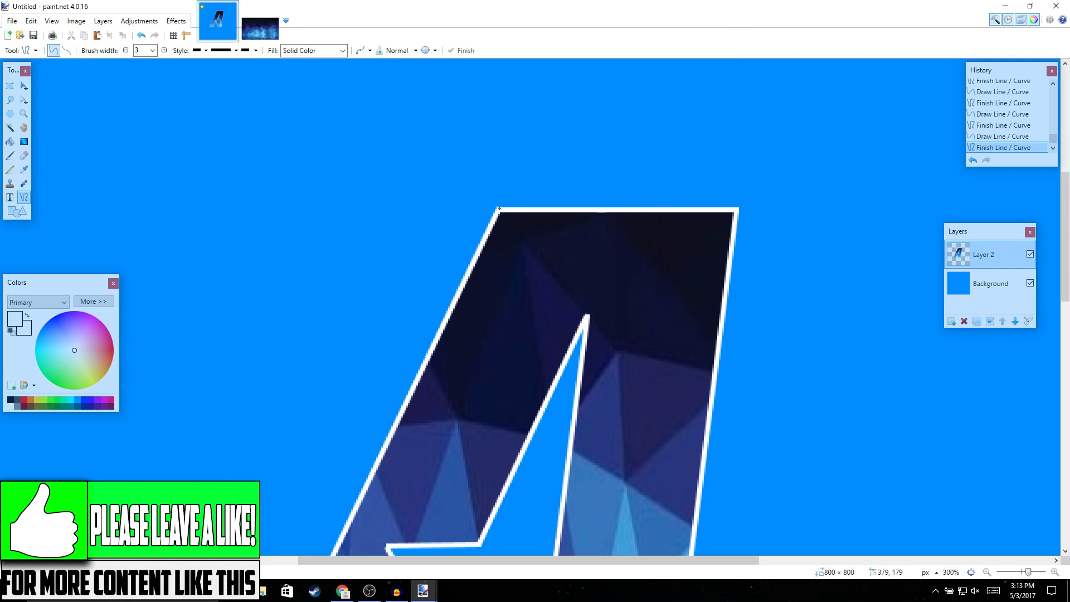
scroll(793, 353, "down", 5)
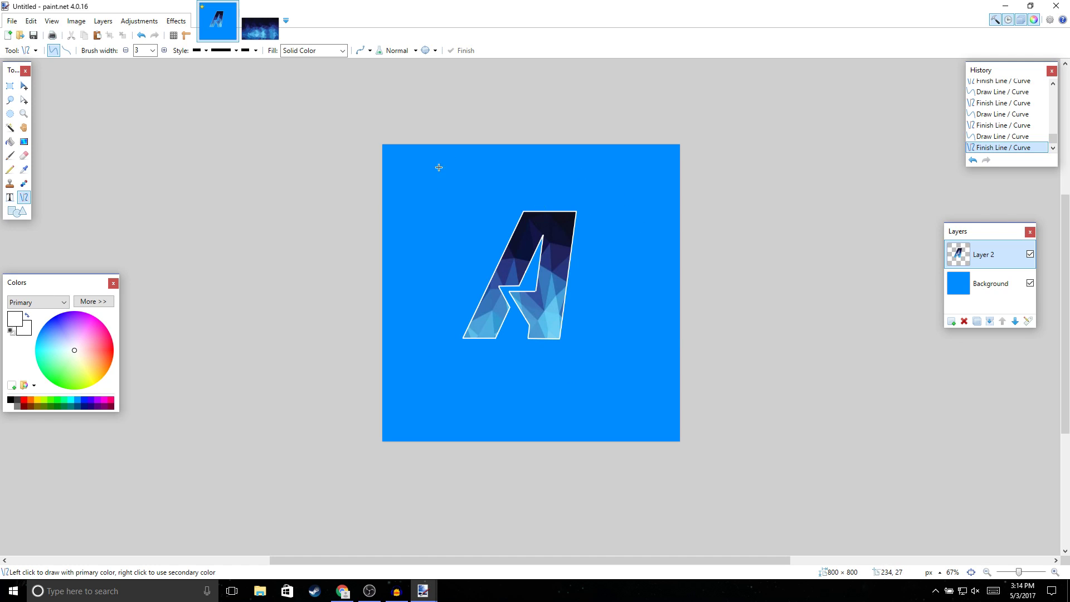
left_click(992, 285)
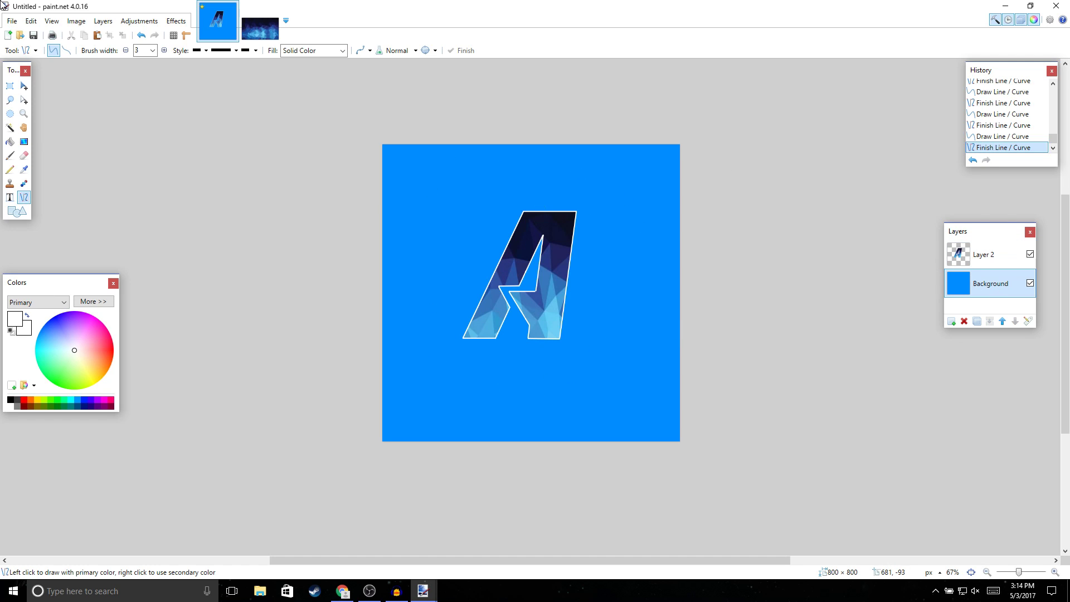
left_click(10, 22)
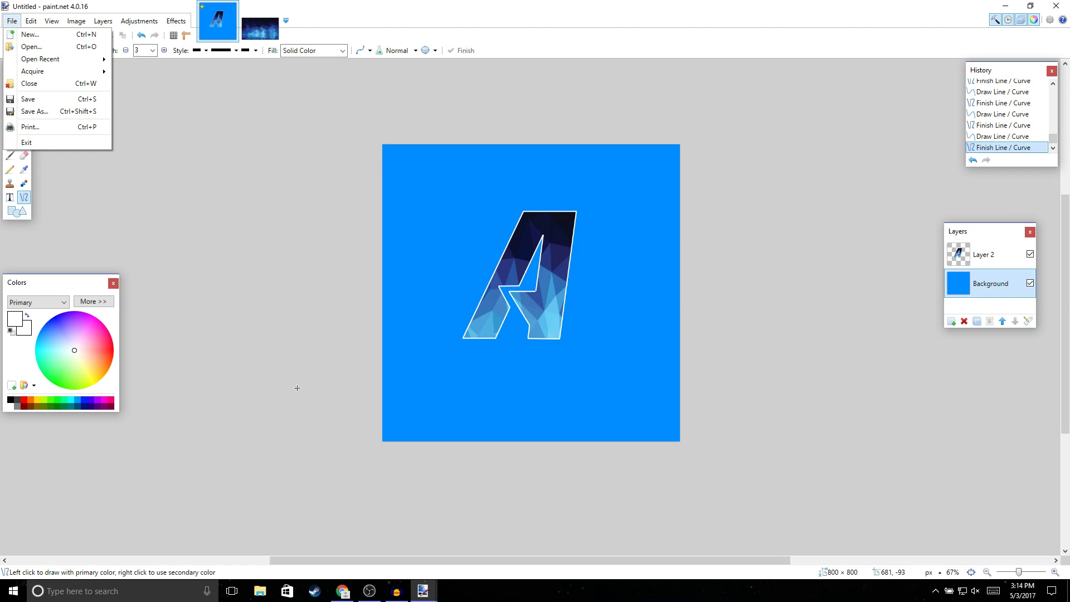
Step: Look over the space background image results in Chrome, then return to paint.net
left_click(343, 591)
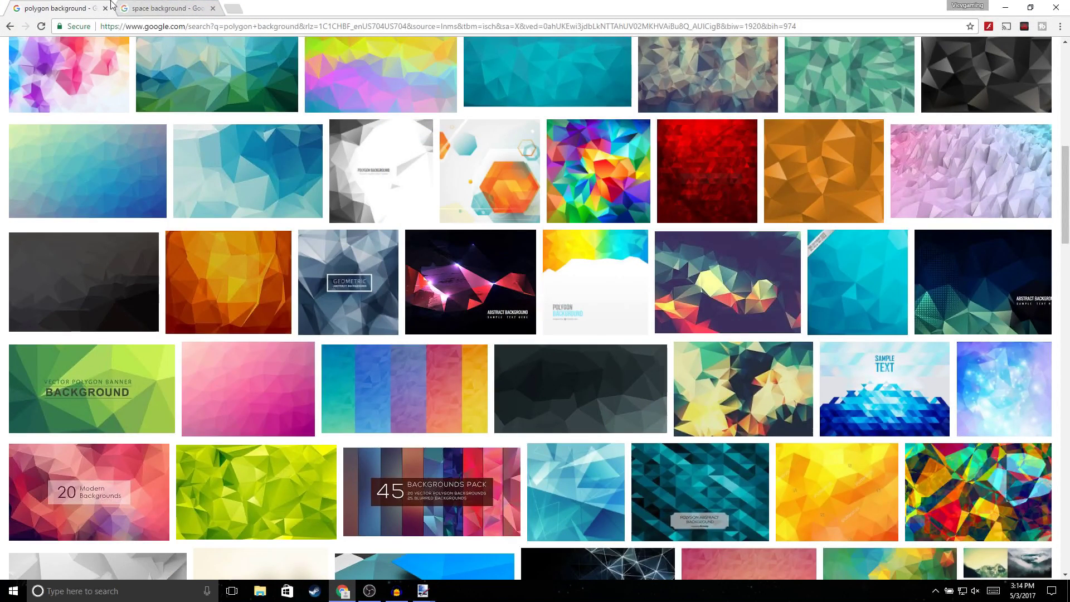
left_click(192, 10)
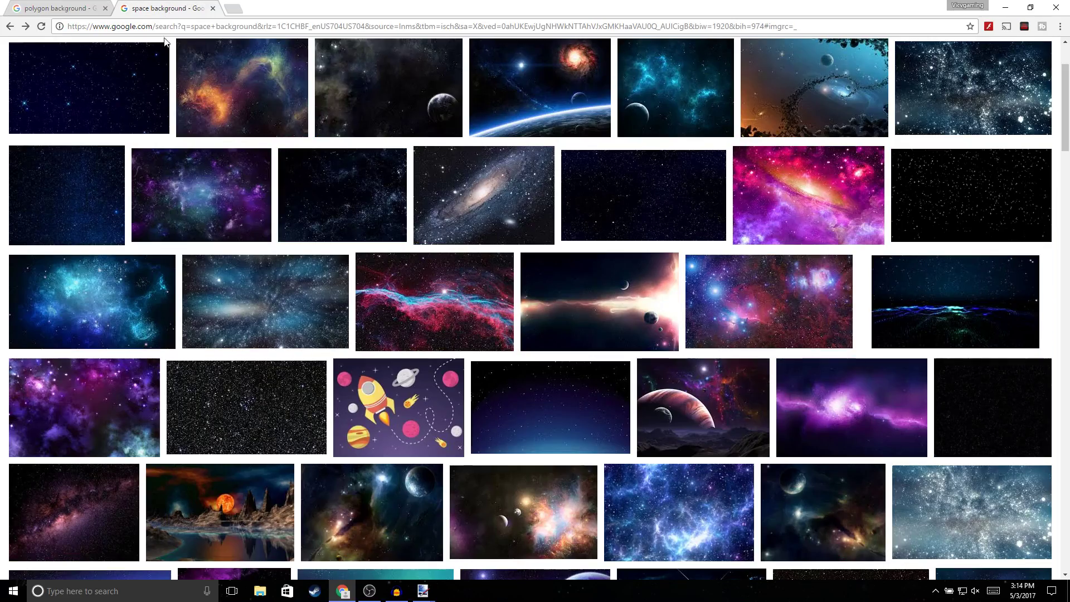
scroll(162, 178, "up", 1)
scroll(258, 423, "down", 4)
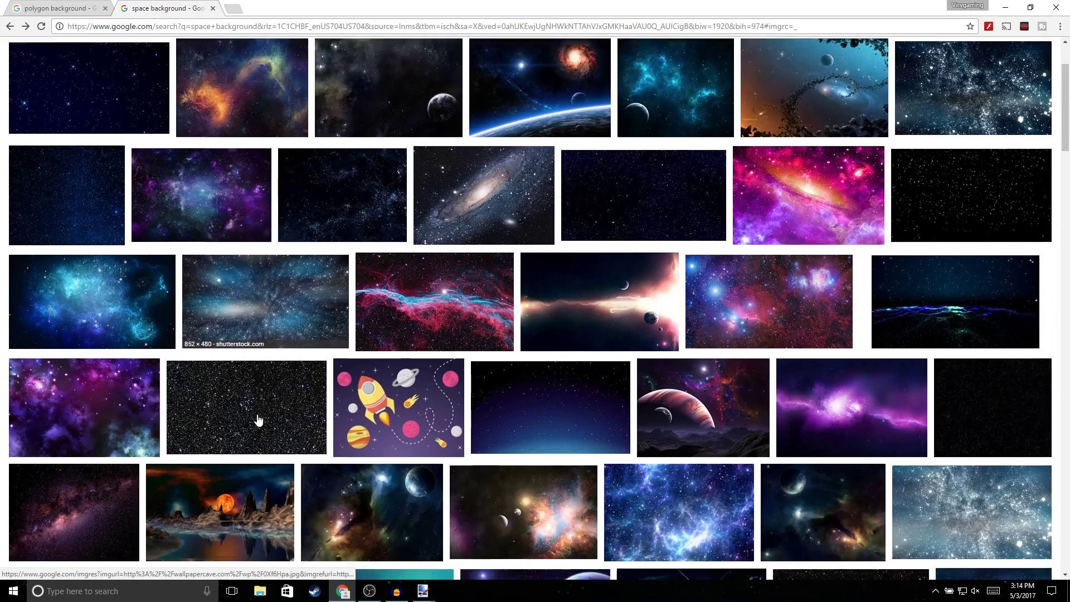
scroll(286, 421, "down", 5)
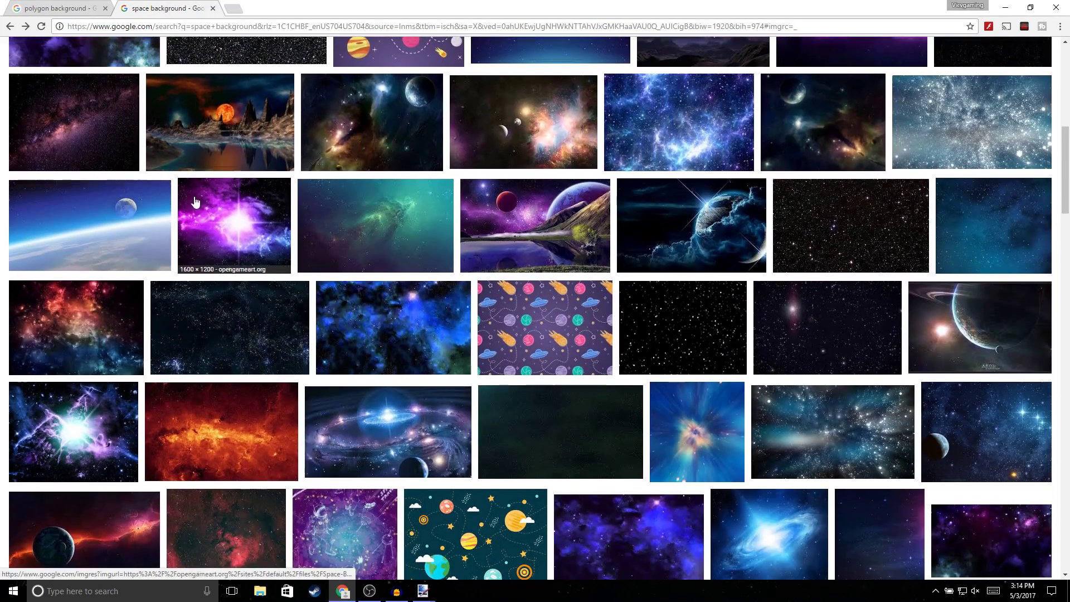
left_click(342, 592)
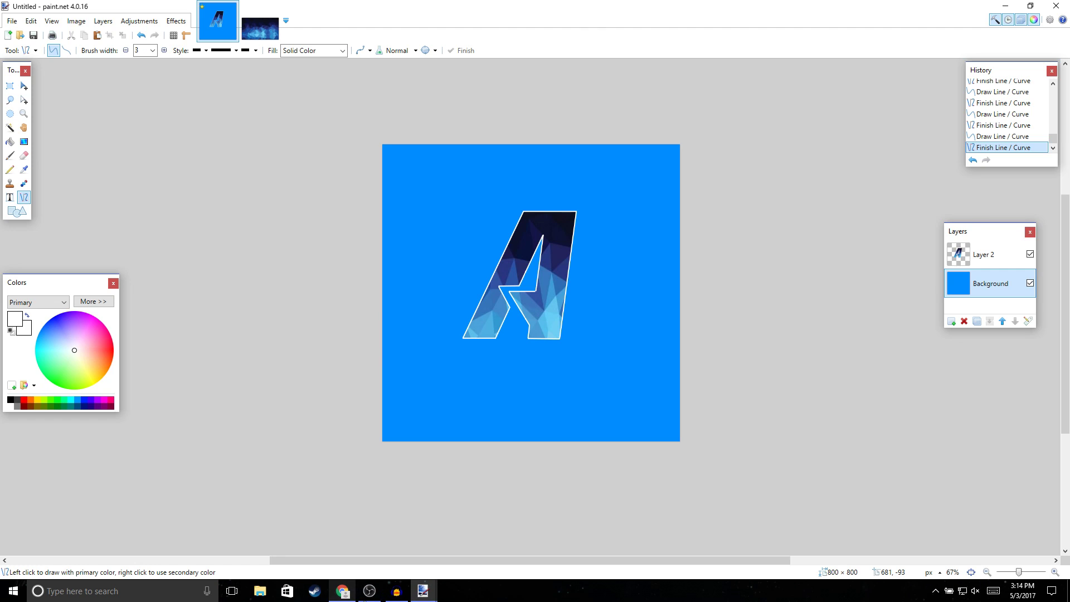
Step: Open the galaxy image, resize it from 2880×1800 to 800×800, copy it, and return to the A logo
left_click(10, 22)
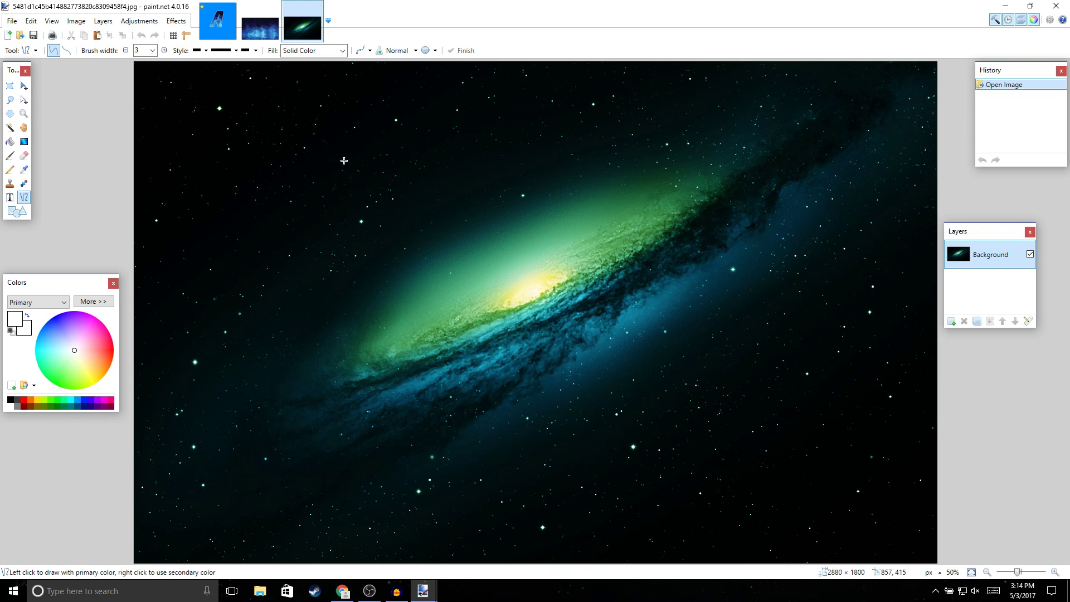
left_click(77, 22)
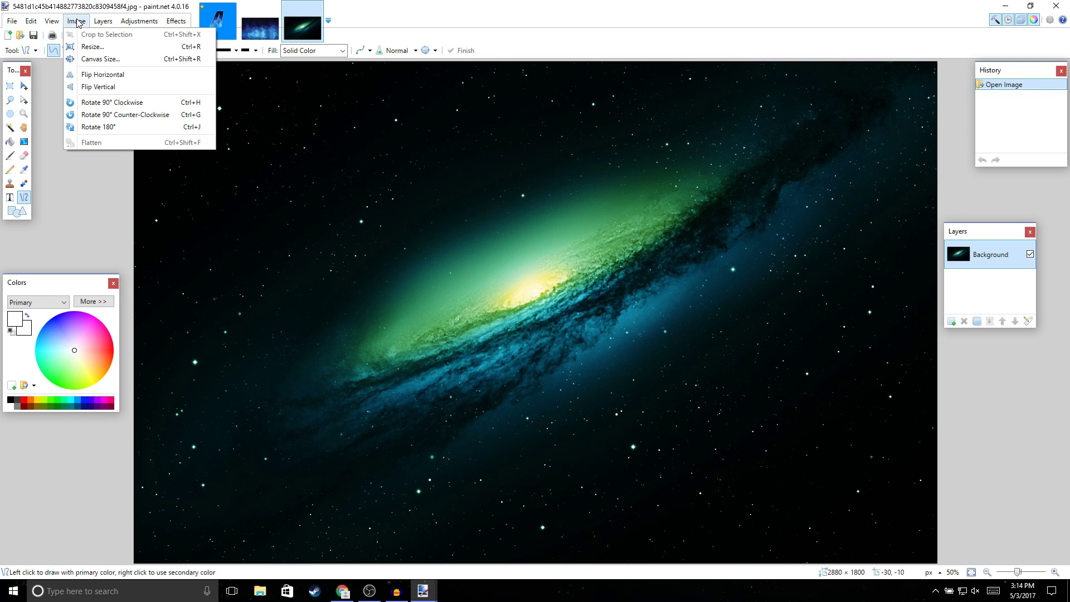
left_click(89, 49)
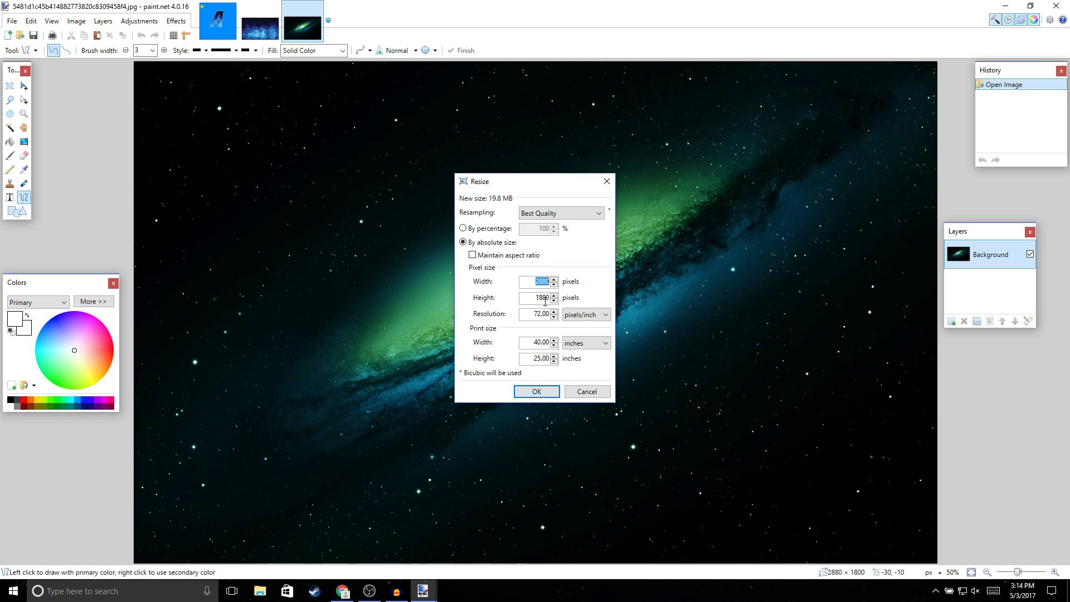
key("BackSpace")
left_click(535, 391)
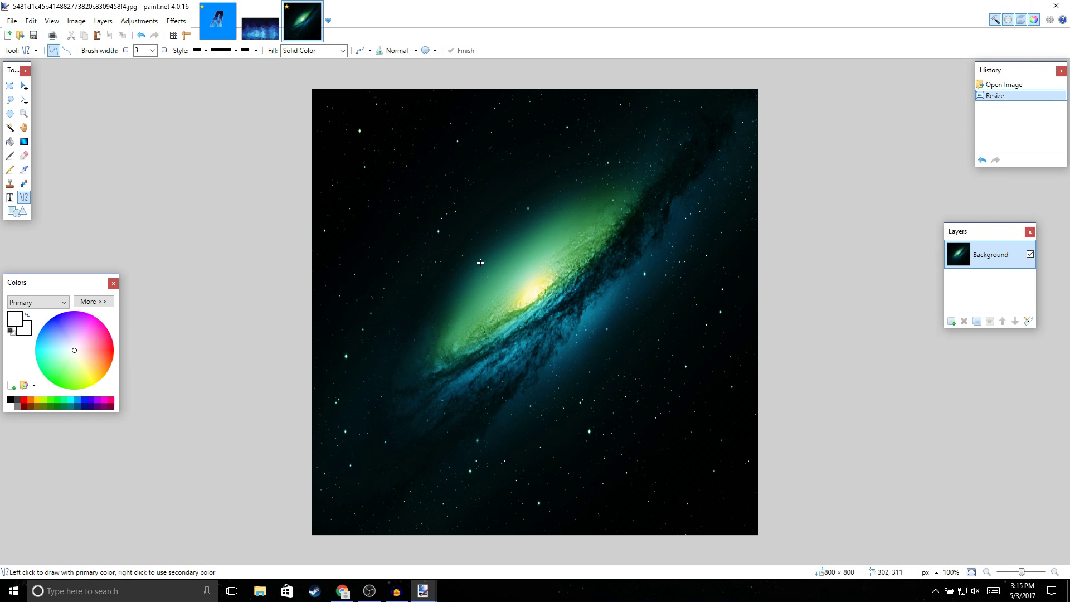
key("ctrl+c")
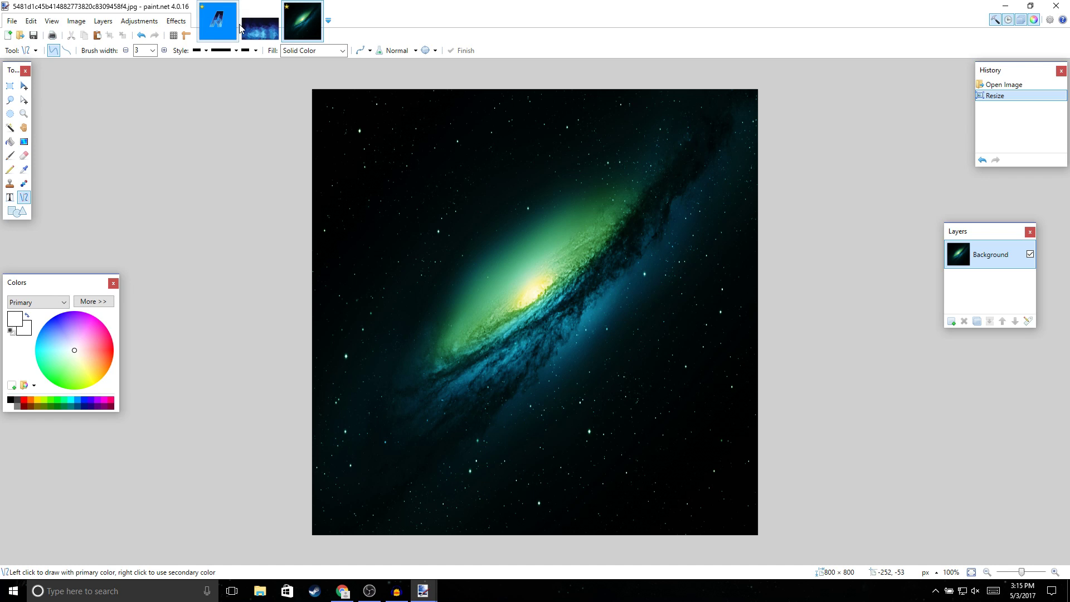
left_click(219, 21)
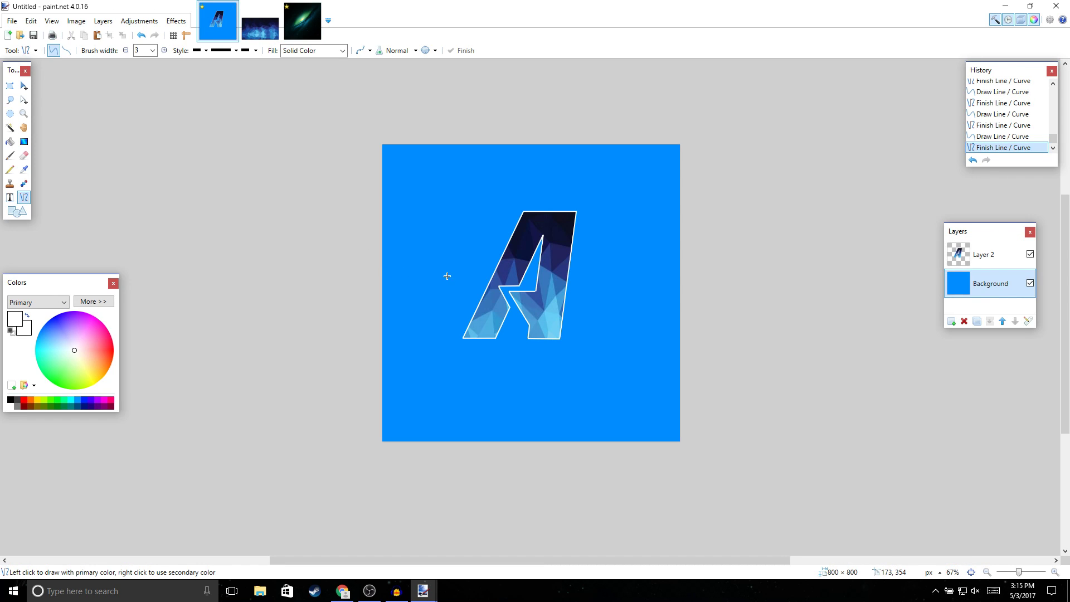
Step: Paste the galaxy onto the Background layer behind the A and select it all
key("ctrl+v")
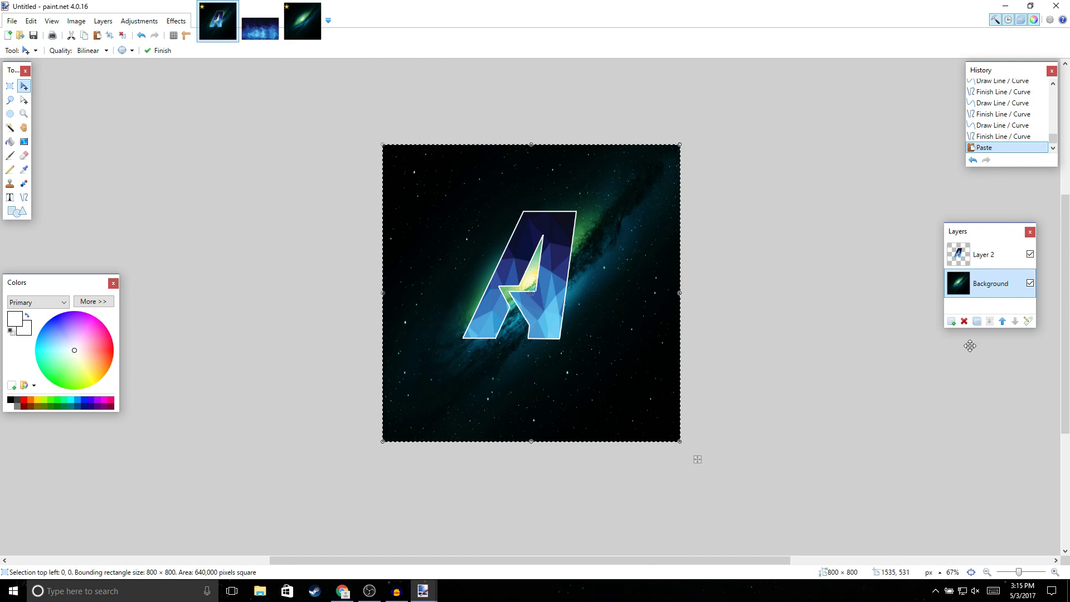
key("ctrl+d")
key("ctrl+a")
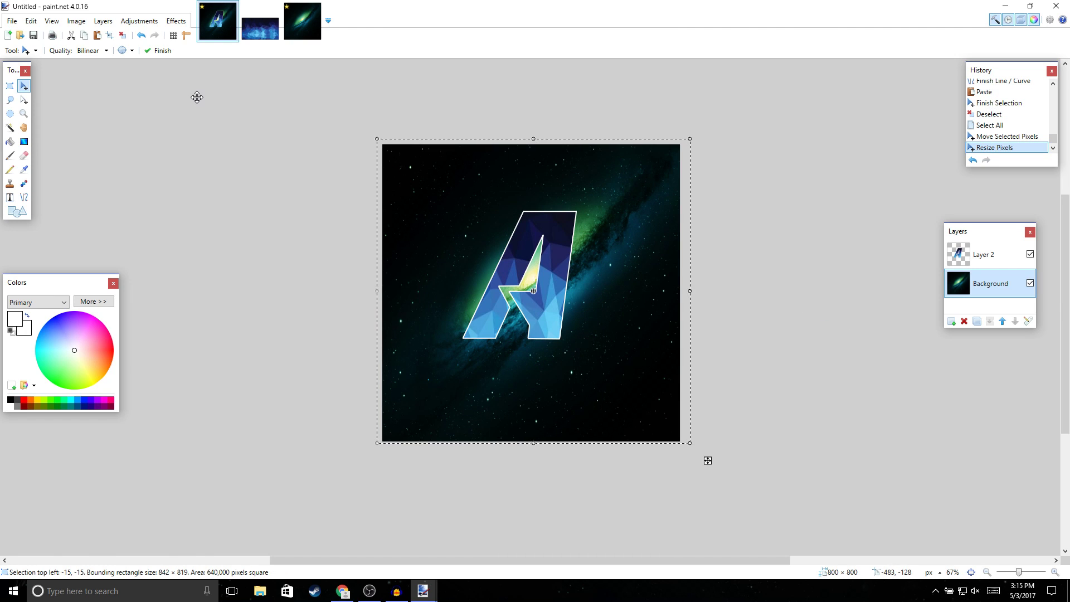
Step: Darken the galaxy's edges with a Vignette at radius 0.52 and density 1.00, centre nudged slightly
left_click(174, 25)
mouse_move(193, 84)
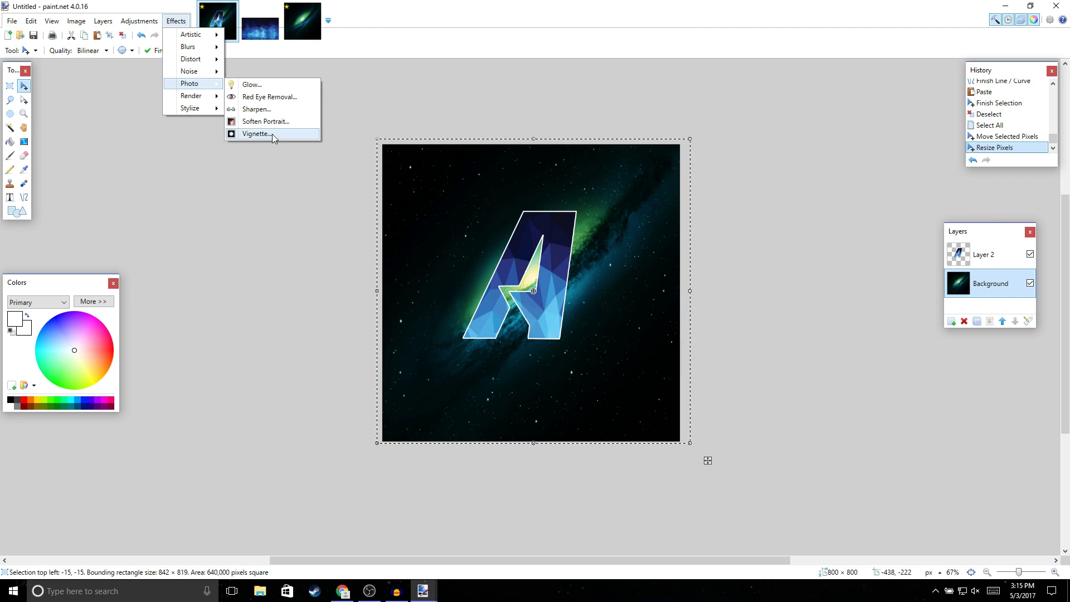
left_click(255, 135)
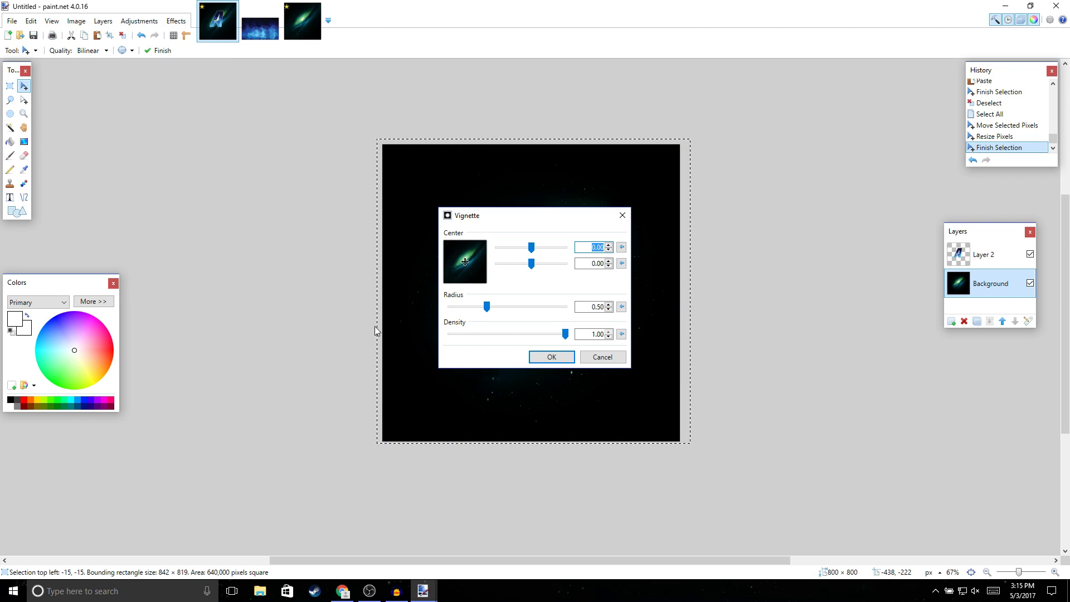
left_click_drag(537, 222, 277, 174)
mouse_move(229, 254)
left_mouse_down()
mouse_move(219, 251)
mouse_move(231, 258)
left_mouse_up()
left_click_drag(273, 211, 272, 210)
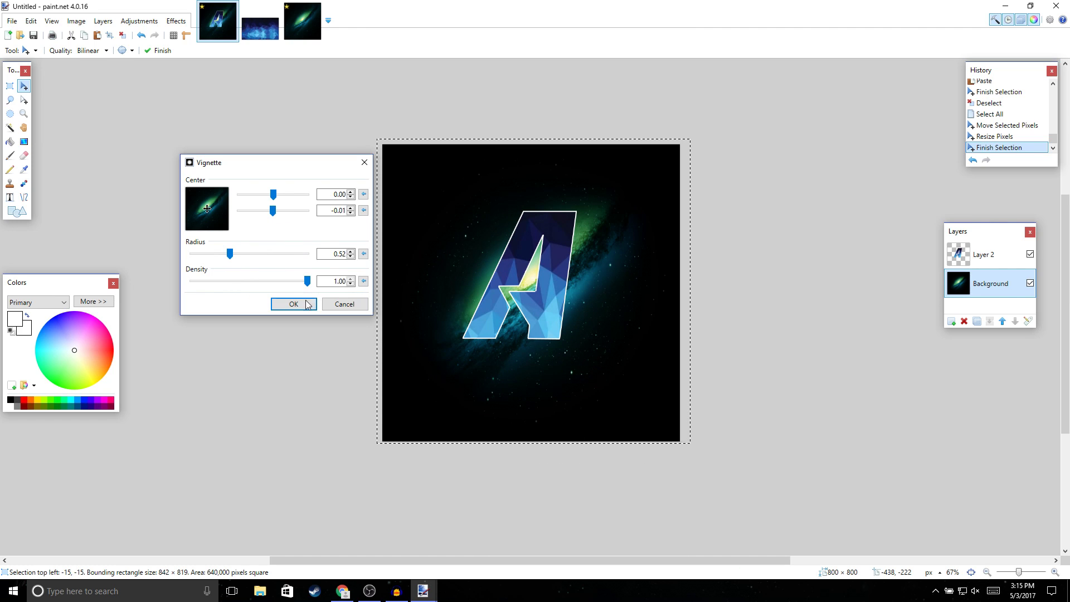
left_click(293, 304)
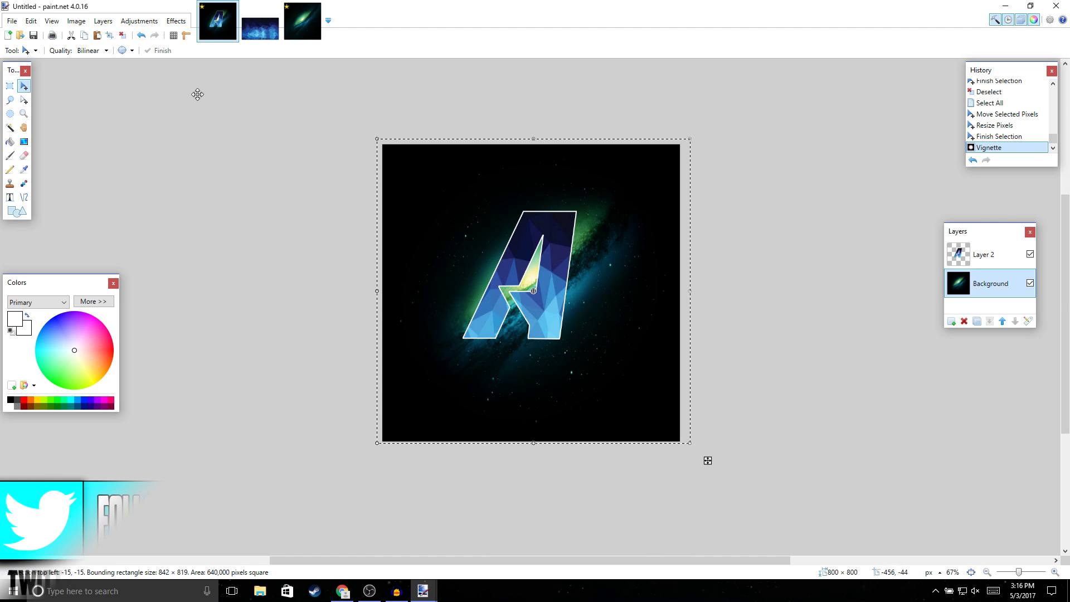
Step: Tint the galaxy purple with Hue/Saturation set to hue 80 and saturation 104
left_click(141, 21)
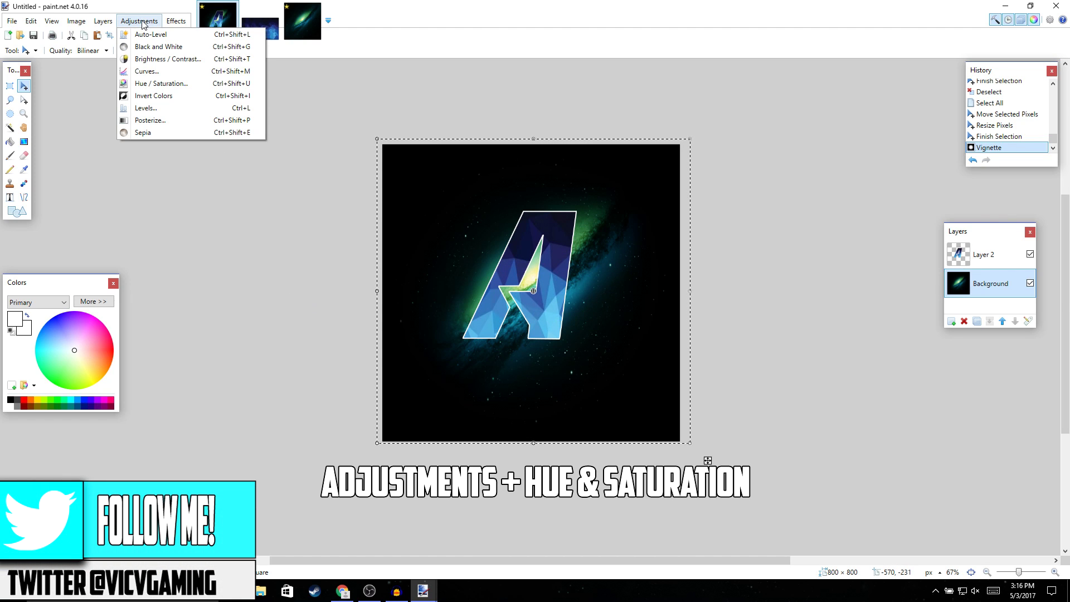
left_click(162, 85)
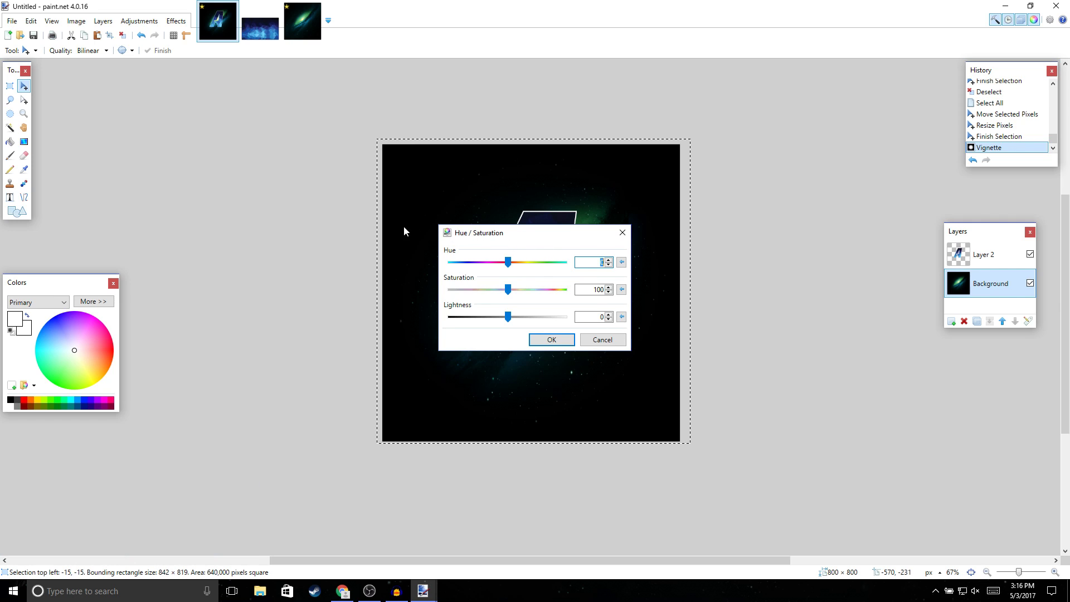
left_click_drag(530, 240, 247, 277)
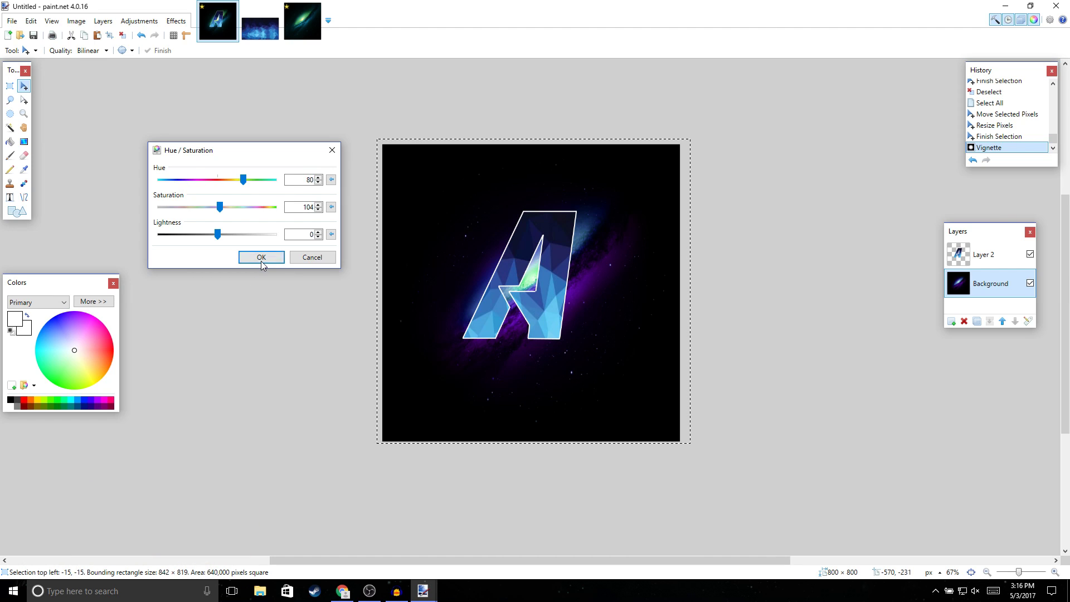
left_click(262, 258)
left_click(983, 255)
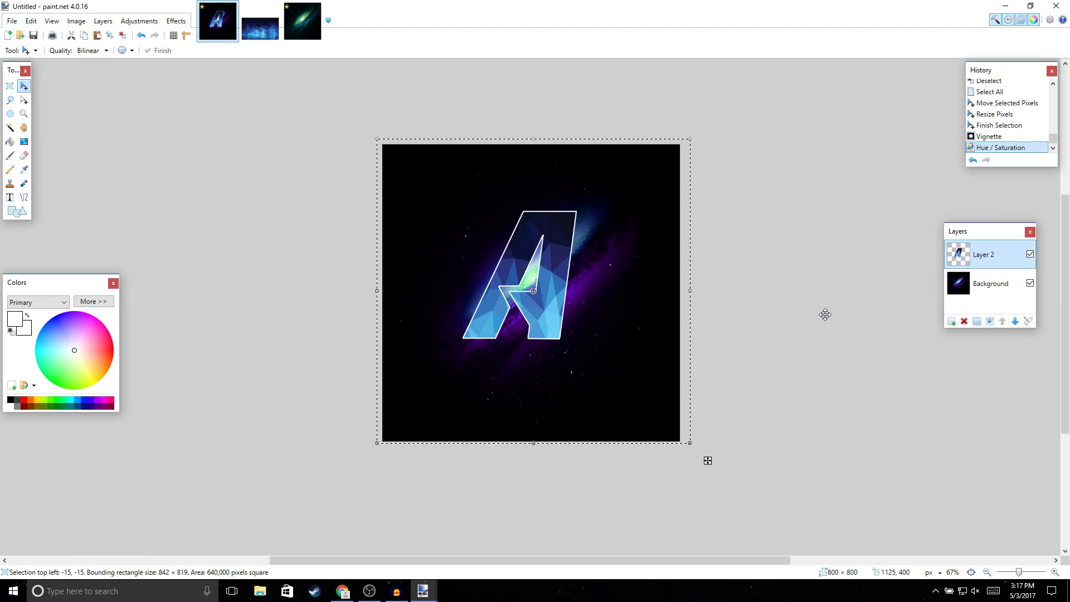
left_click(990, 283)
Step: Scale up the A logo on Layer 2 and centre it on the canvas
left_click(984, 255)
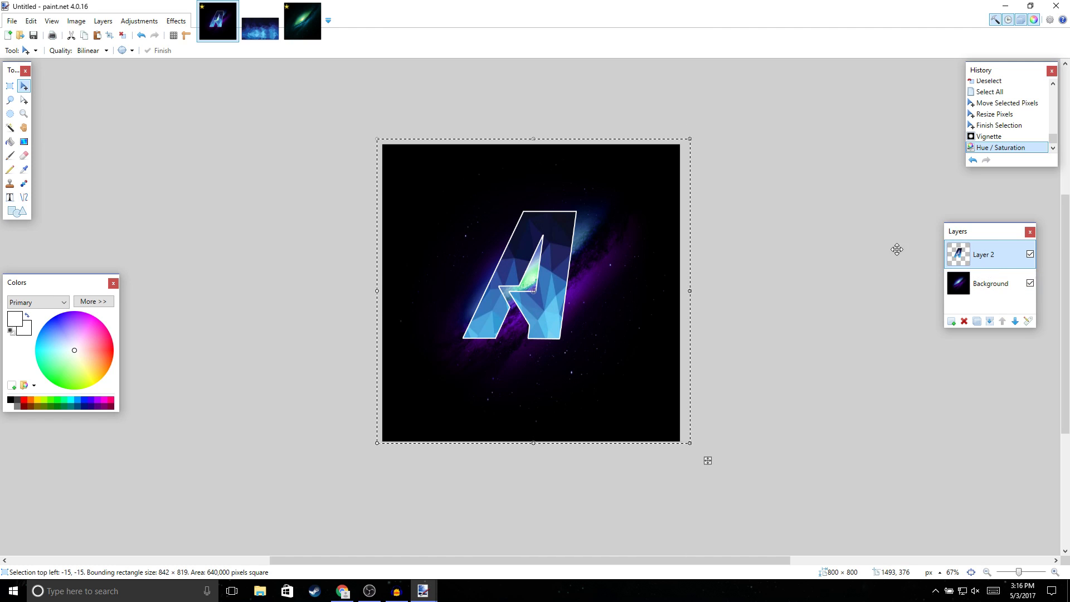
left_click_drag(691, 119, 769, 76)
left_click_drag(485, 278, 509, 255)
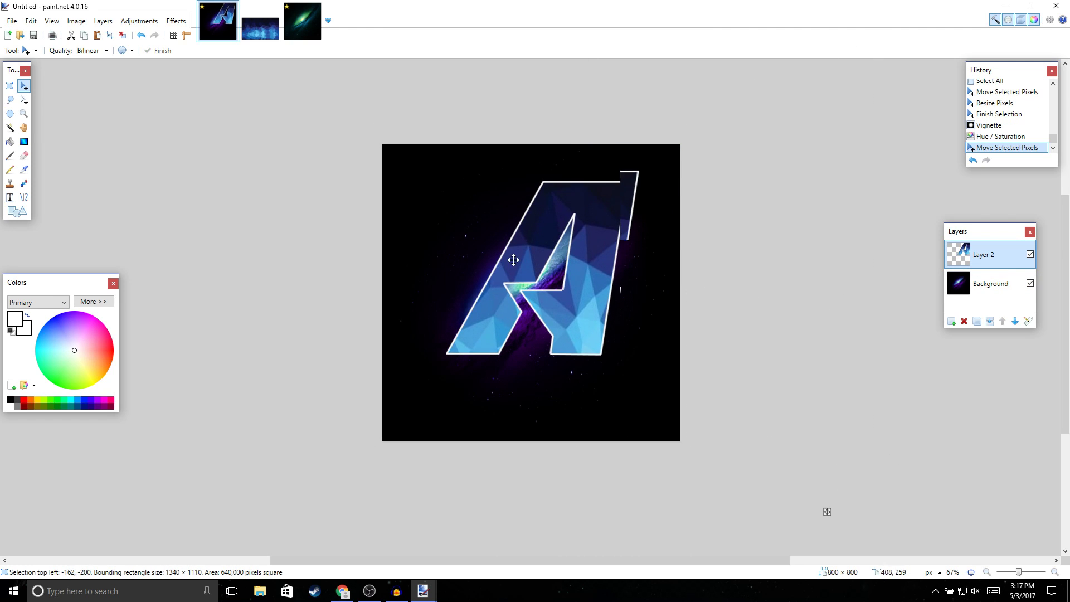
left_click_drag(294, 100, 312, 112)
left_click_drag(508, 252, 505, 264)
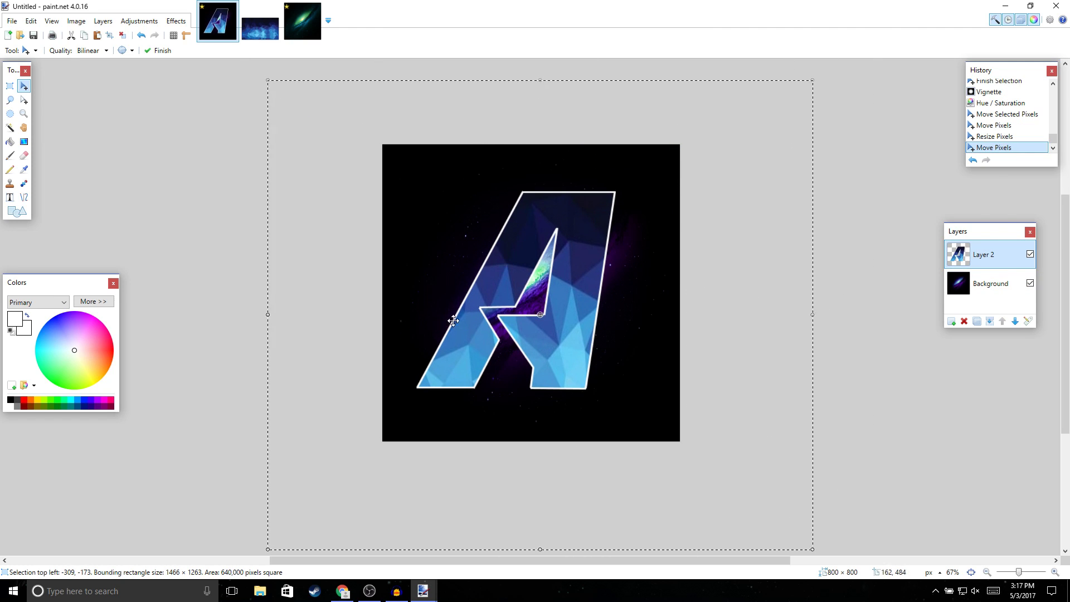
key("ctrl+d")
Step: Apply a second vignette to the galaxy Background, then enlarge it and shift it up-left behind the A
left_click(1003, 287)
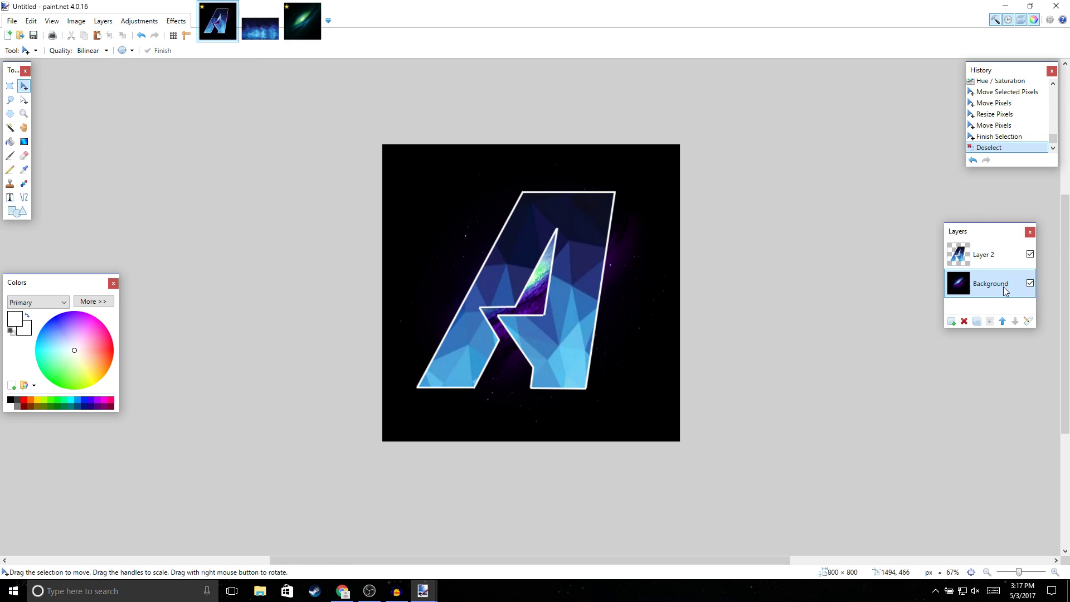
key("ctrl+f")
key("ctrl+a")
left_click_drag(530, 227, 536, 235)
left_click_drag(680, 144, 788, 72)
left_click_drag(661, 123, 597, 157)
key("ctrl+d")
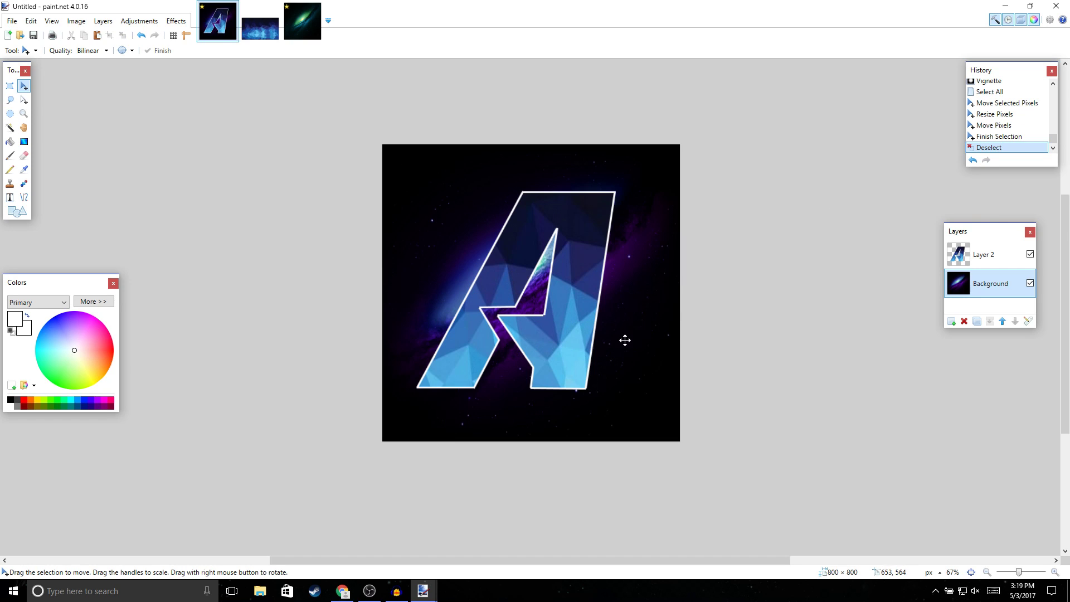
Step: Save the finished logo to the Desktop as Untitled.pdn
left_click(12, 20)
left_click(44, 115)
left_click(149, 244)
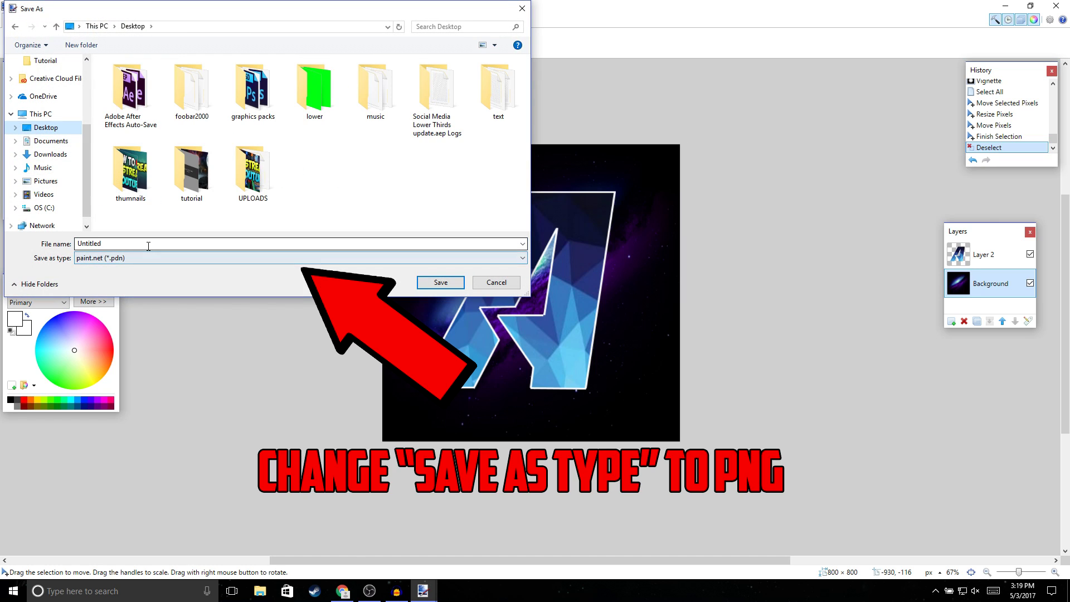
left_click(438, 284)
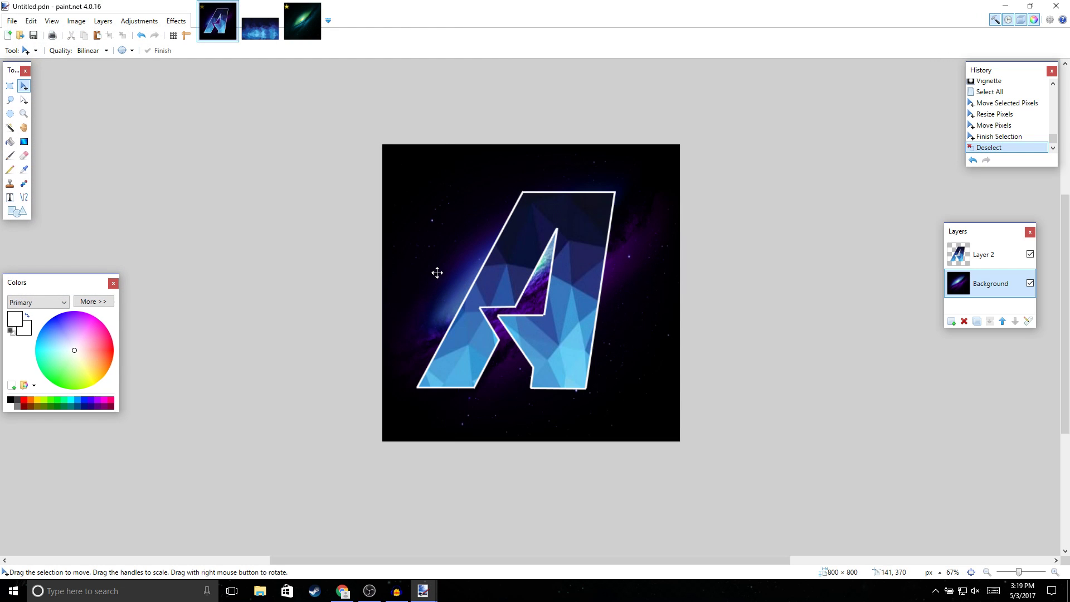